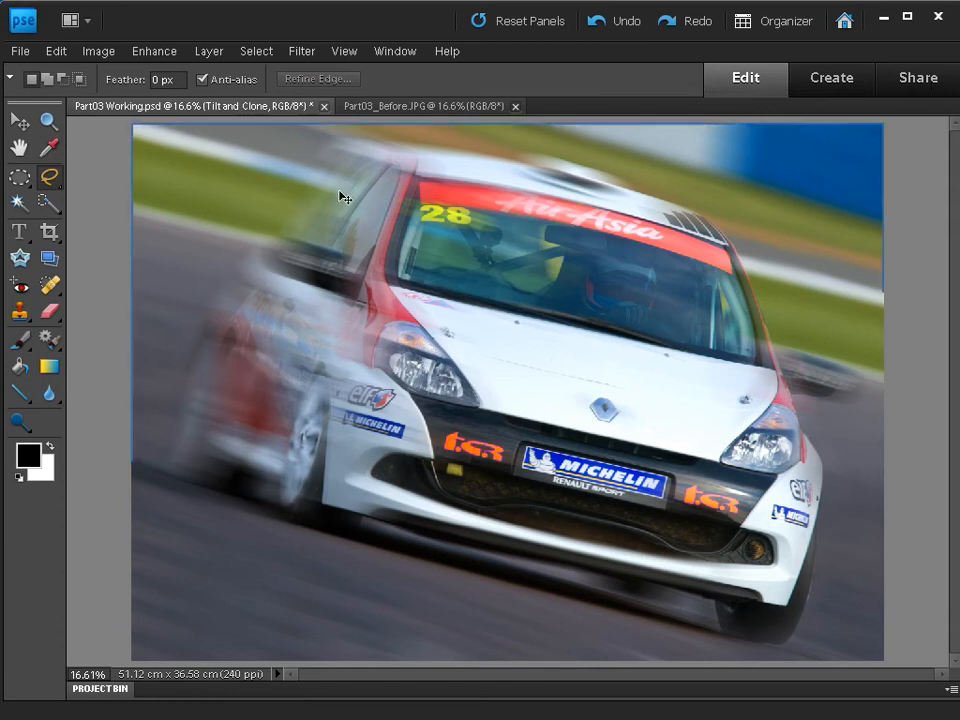
Step: Switch to Part03_Before.JPG and convert its Background into an editable layer named Layer 0
{"action": "key", "text": "ctrl+Tab"}
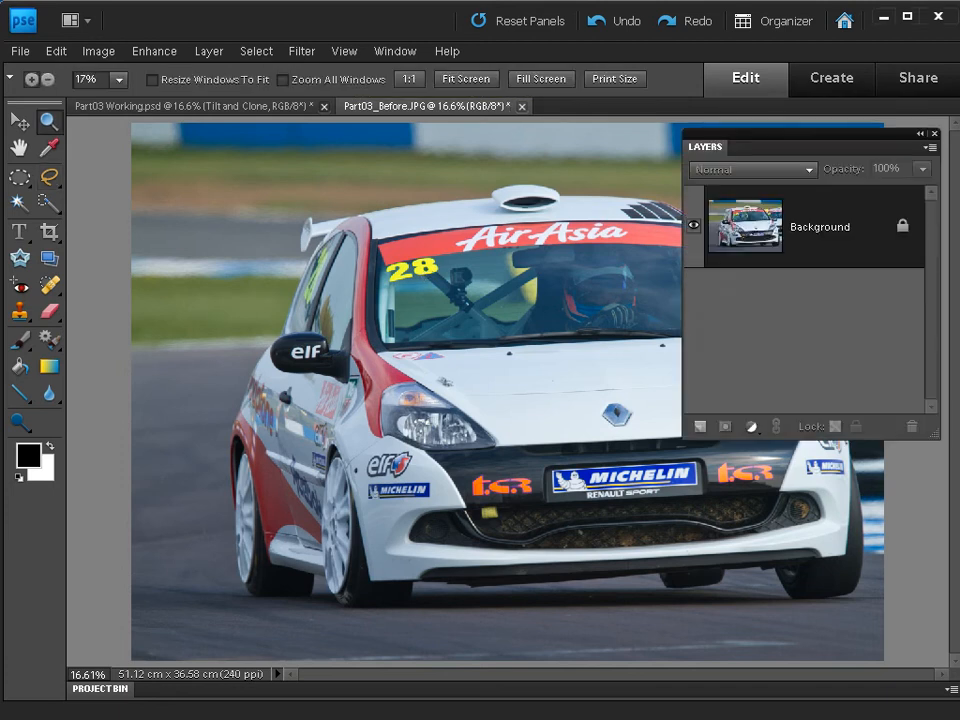
{"action": "double_click", "coordinate": [753, 230]}
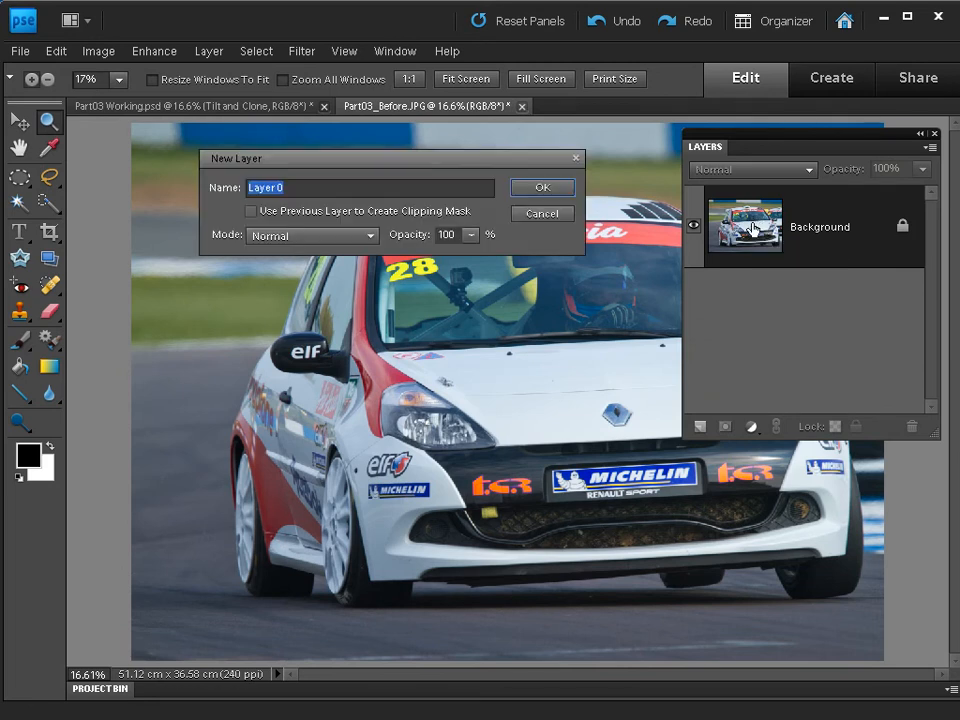
{"action": "left_click", "coordinate": [541, 187]}
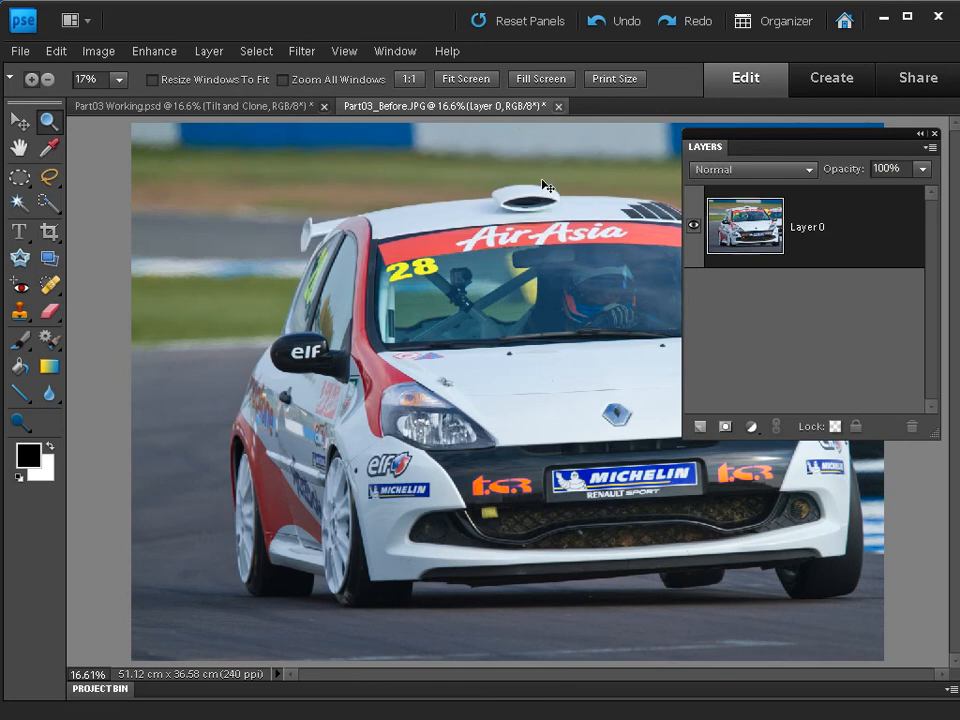
Step: Rotate Layer 0 clockwise by about 15.7 degrees to tilt the car
{"action": "key", "text": "ctrl+t"}
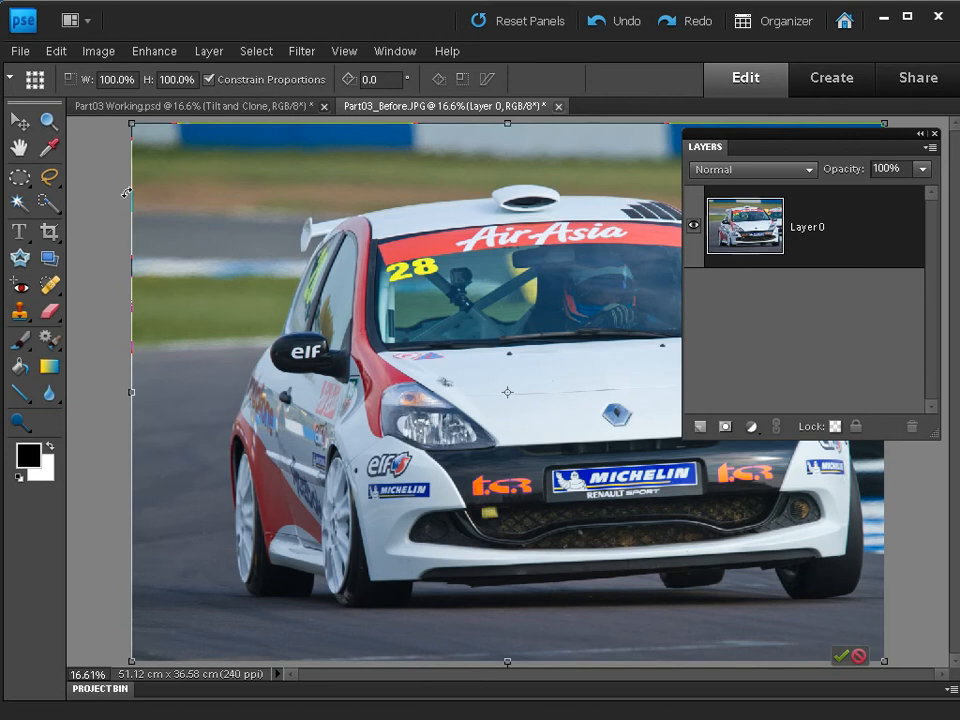
{"action": "left_click_drag", "start_coordinate": [92, 240], "coordinate": [160, 141]}
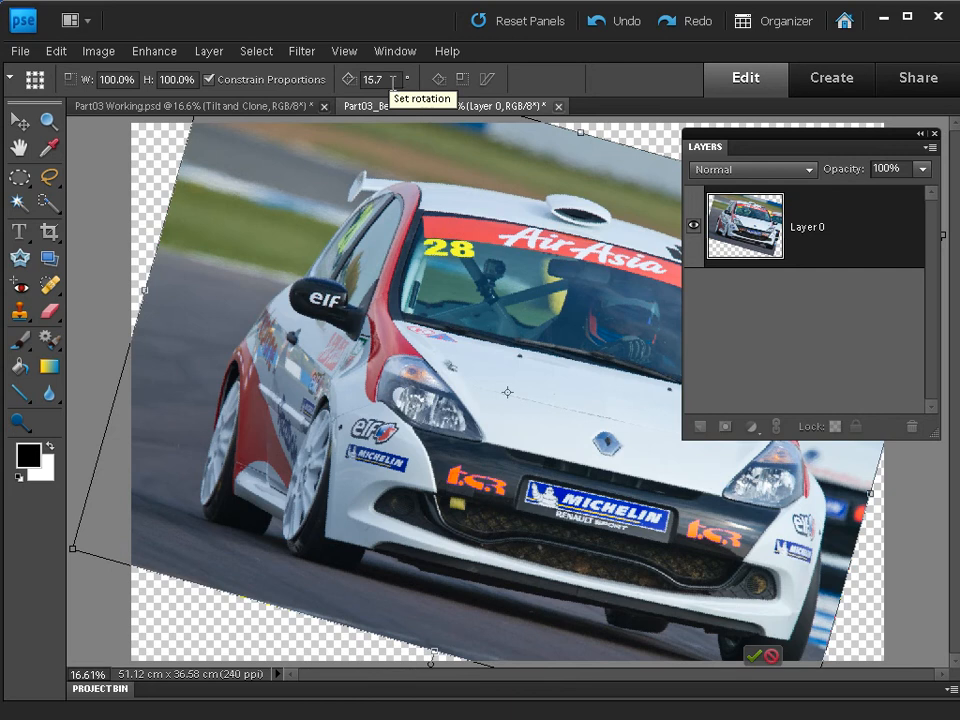
{"action": "left_click", "coordinate": [752, 655]}
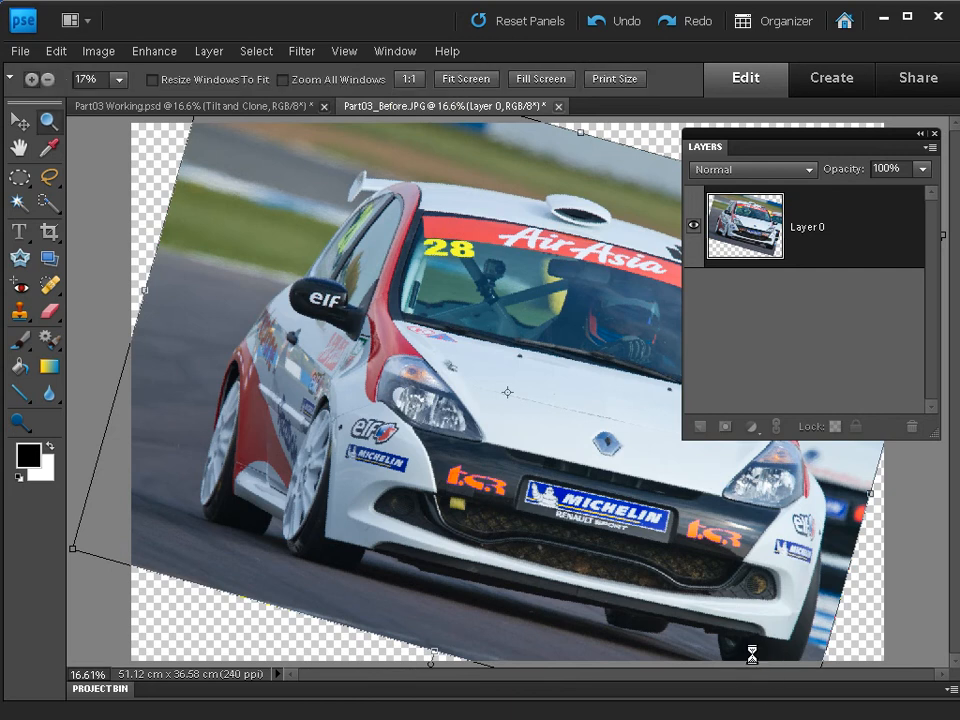
Step: Move the tilted layer slightly upward so the car's lowest front wheel fits inside the canvas
{"action": "key", "text": "c"}
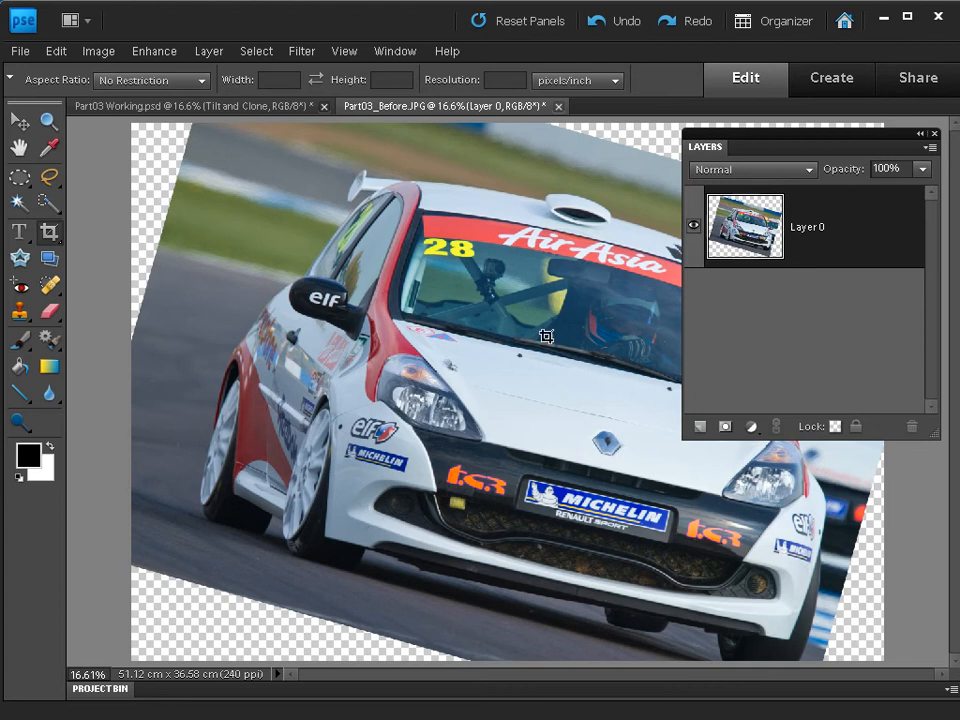
{"action": "left_click", "coordinate": [20, 124]}
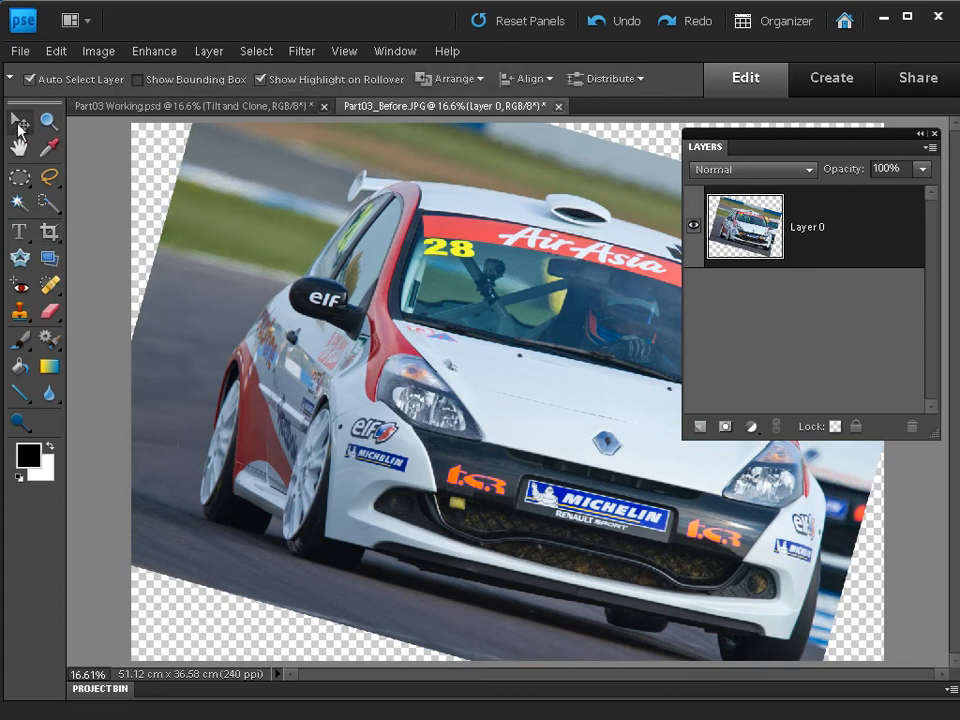
{"action": "left_click_drag", "start_coordinate": [510, 461], "coordinate": [516, 435]}
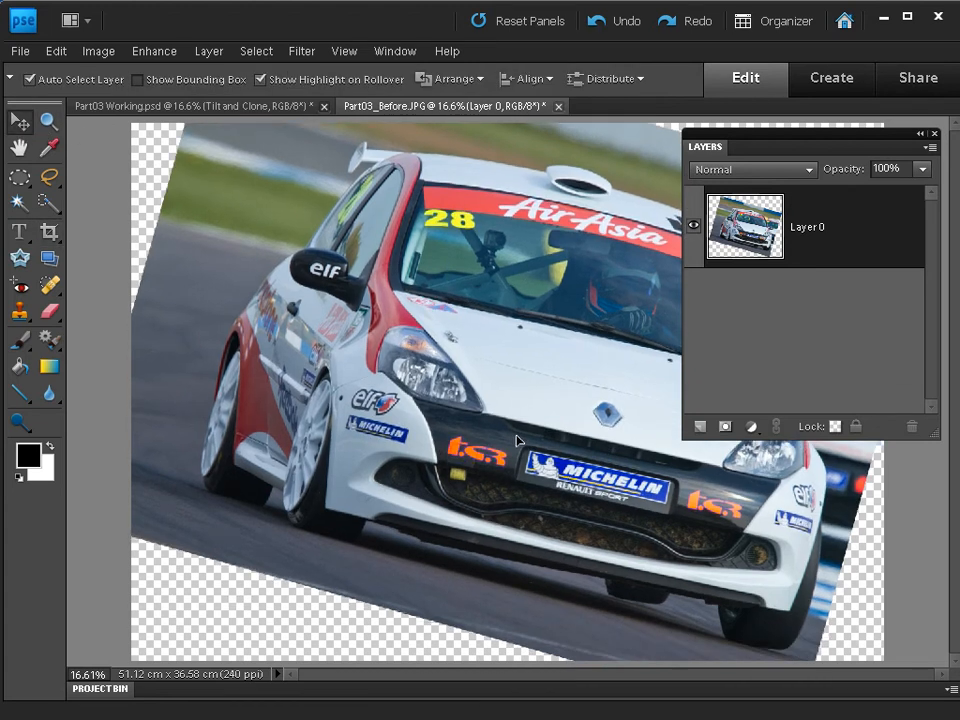
Step: Crop the image to about 49.9 × 35.3 cm, trimming narrow strips from its edges around the car
{"action": "left_click", "coordinate": [50, 233]}
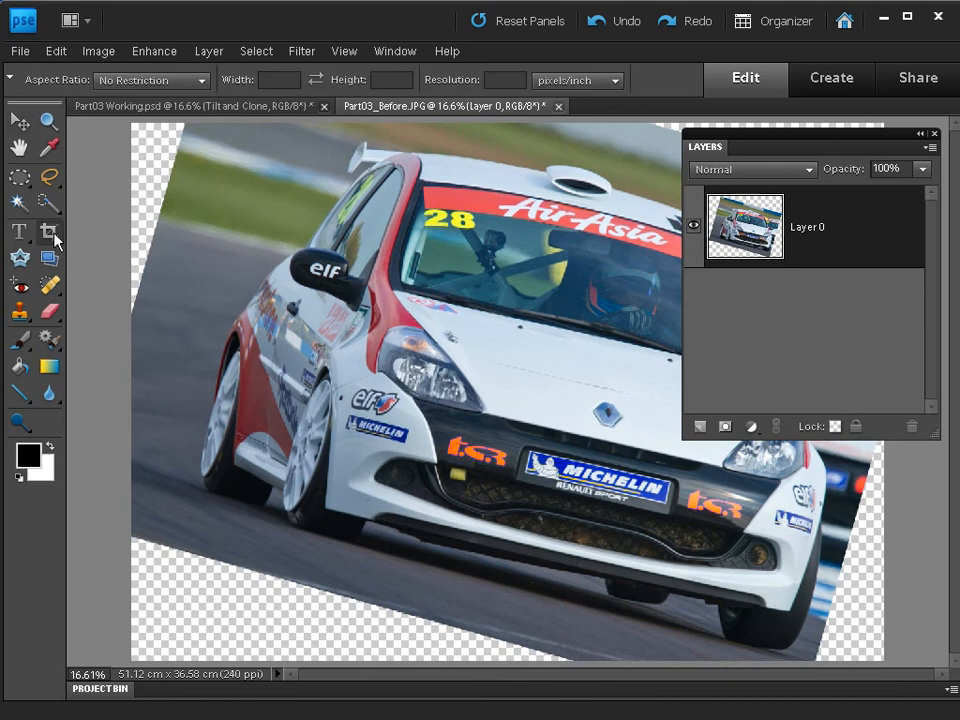
{"action": "mouse_move", "coordinate": [149, 131]}
{"action": "left_mouse_down"}
{"action": "mouse_move", "coordinate": [221, 171]}
{"action": "mouse_move", "coordinate": [853, 661]}
{"action": "mouse_move", "coordinate": [874, 643]}
{"action": "mouse_move", "coordinate": [882, 652]}
{"action": "left_mouse_up"}
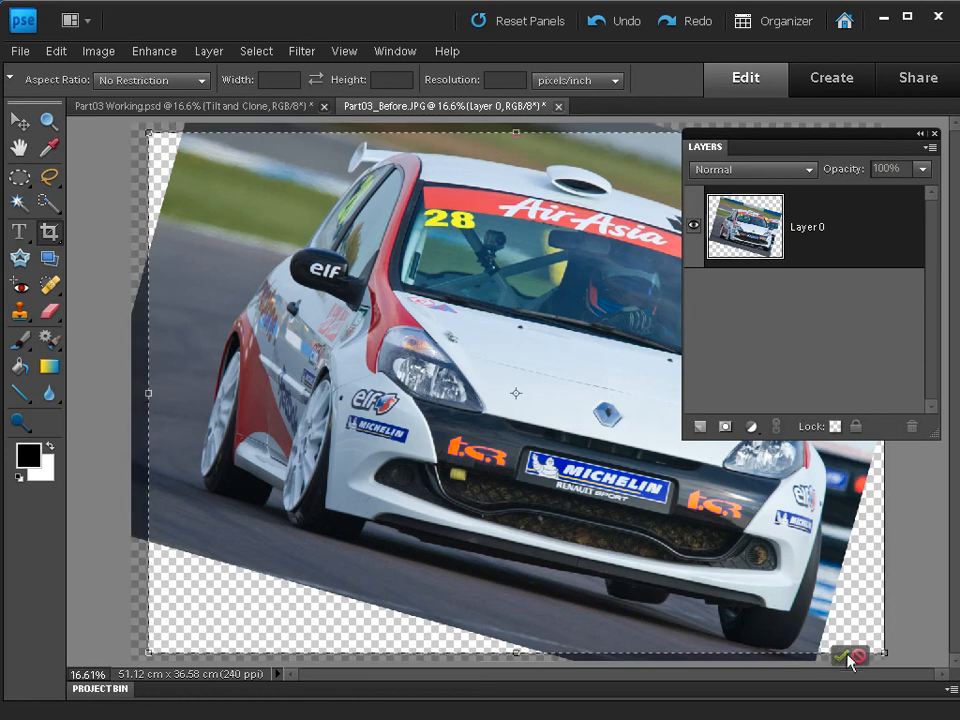
{"action": "key", "text": "Return"}
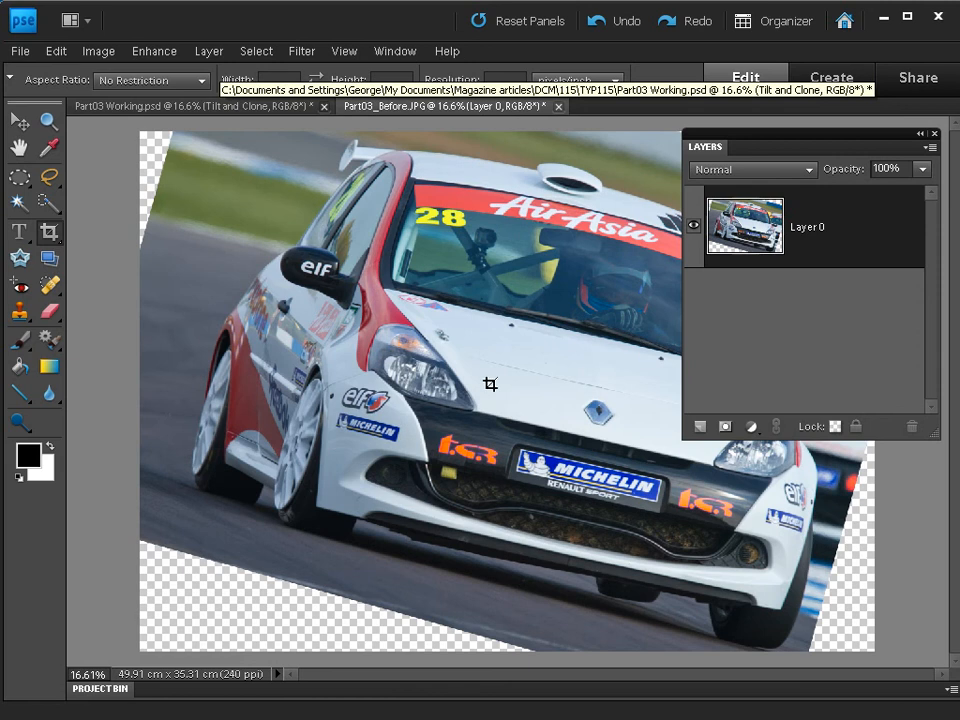
Step: Select the second car and background along the main car's right side, mirror included, with the Magnetic Lasso
{"action": "left_click_drag", "start_coordinate": [720, 137], "coordinate": [351, 191]}
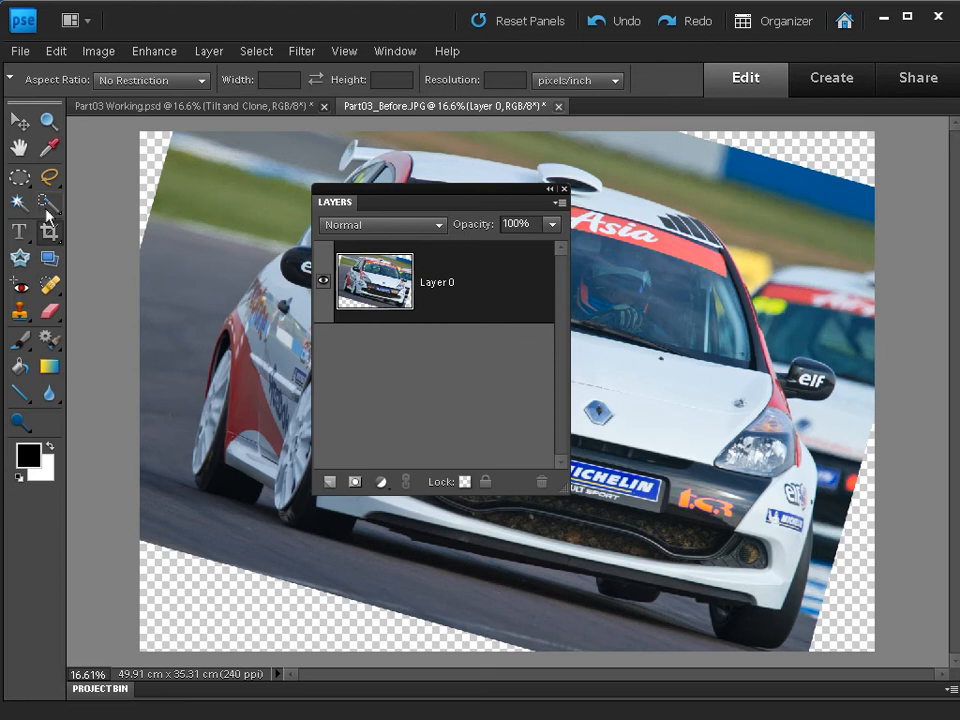
{"action": "left_click_drag", "start_coordinate": [49, 181], "coordinate": [105, 188]}
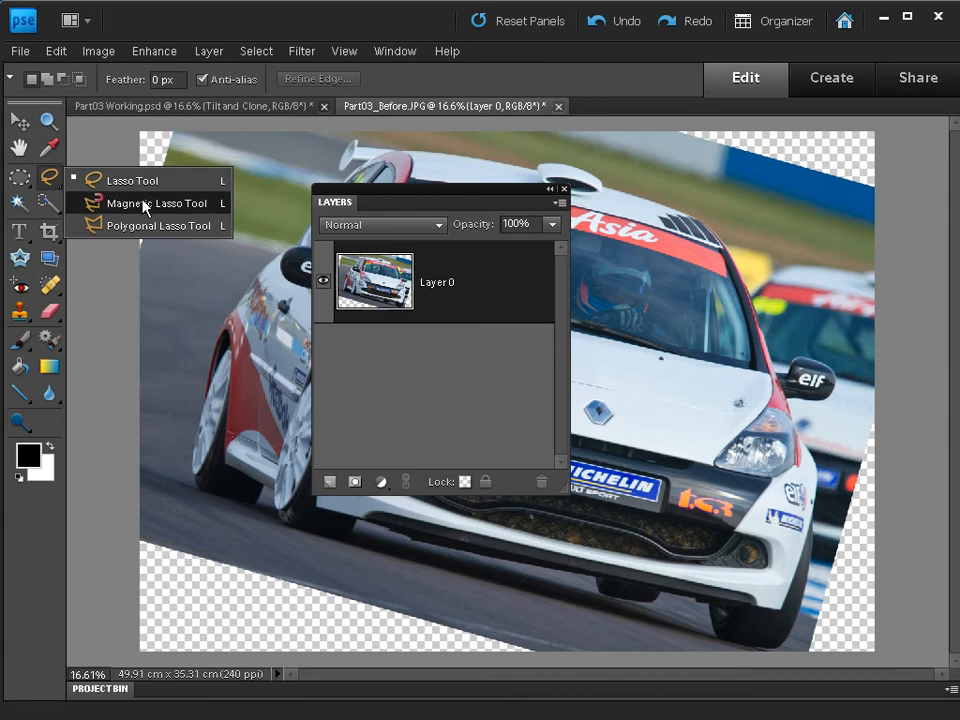
{"action": "left_click", "coordinate": [145, 204]}
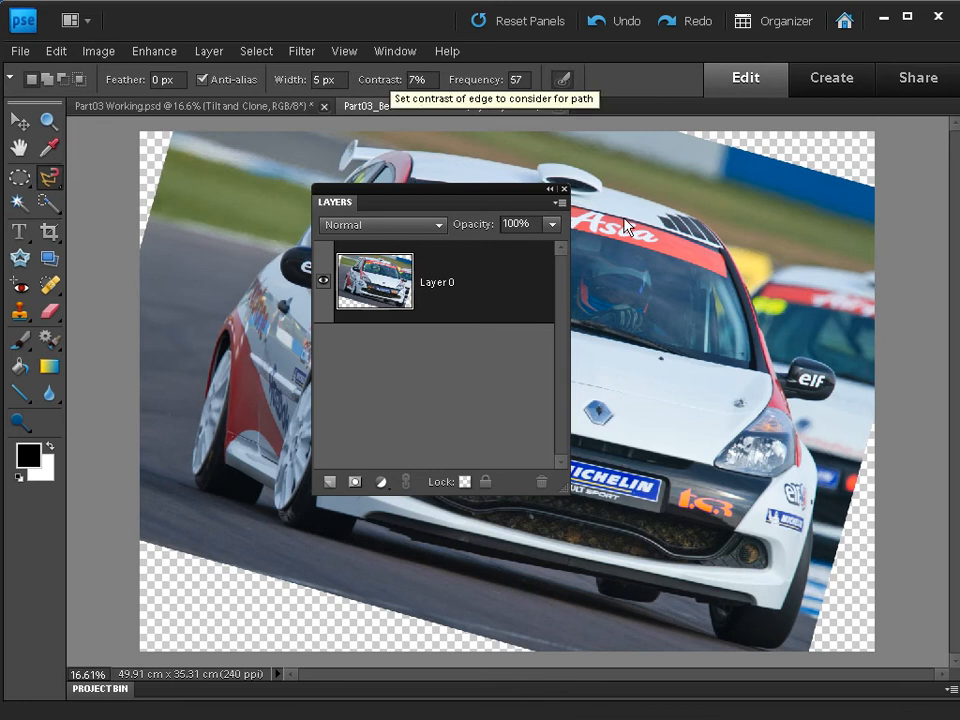
{"action": "left_click", "coordinate": [710, 228]}
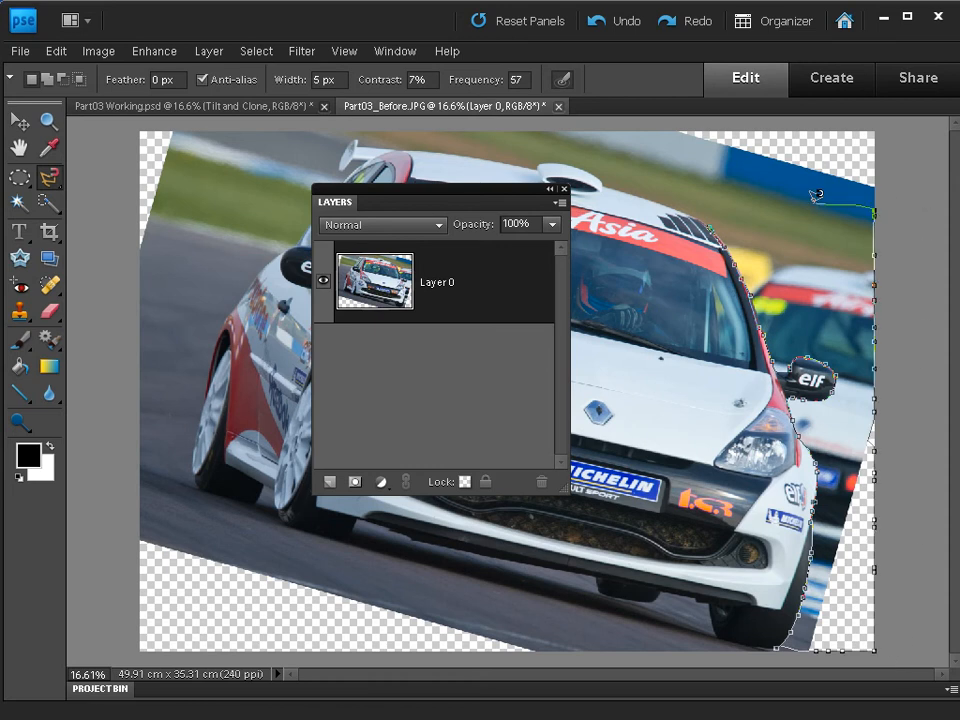
{"action": "left_click", "coordinate": [713, 210]}
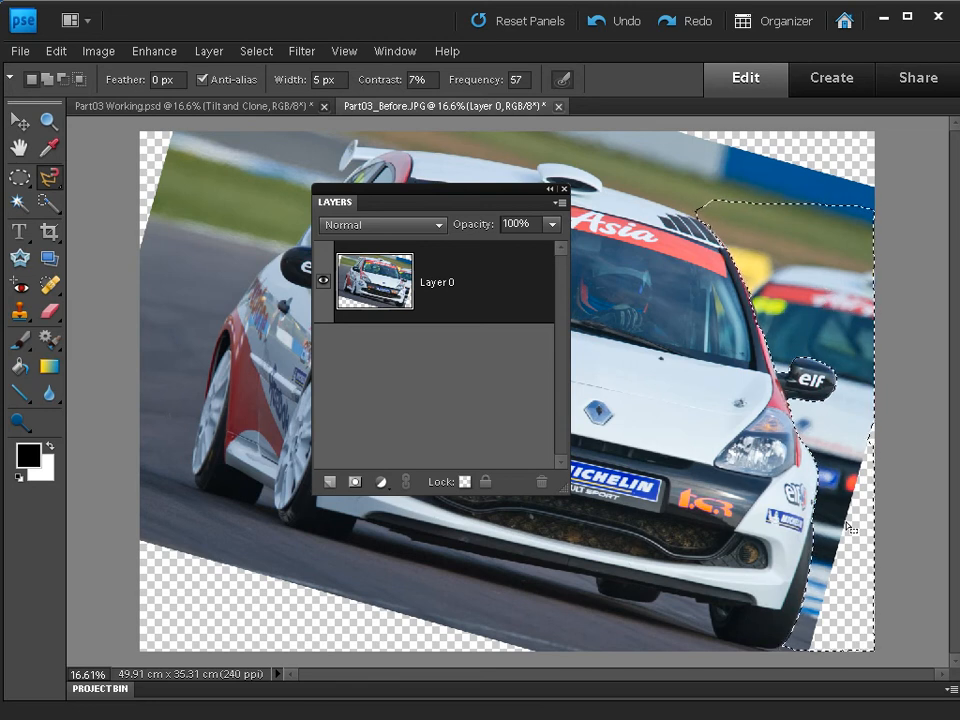
{"action": "key", "text": "ctrl+d"}
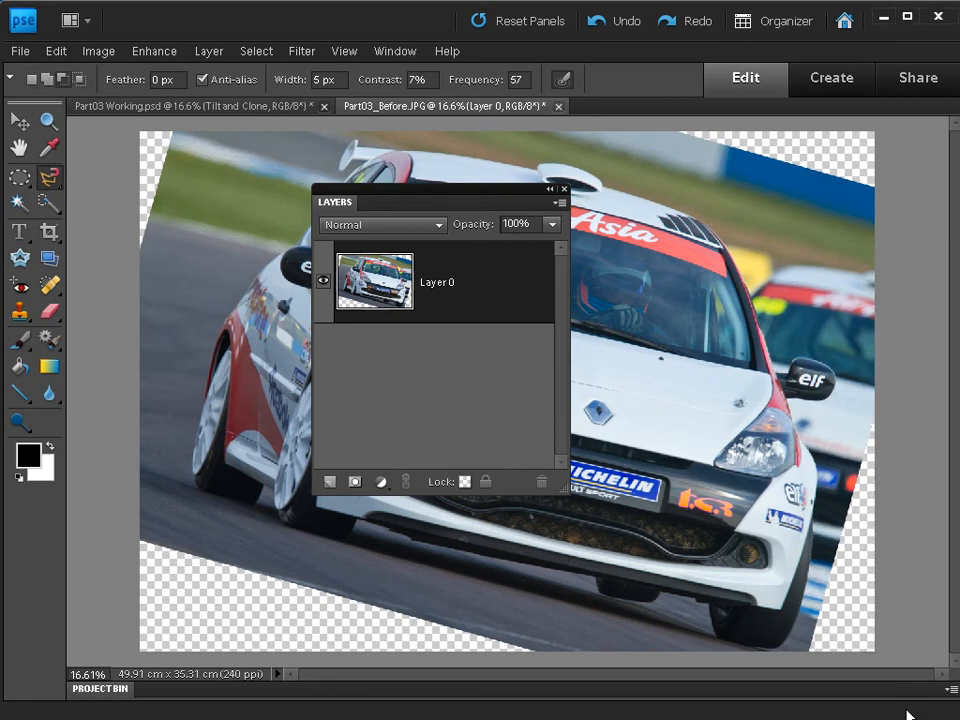
{"action": "key", "text": "ctrl+shift+d"}
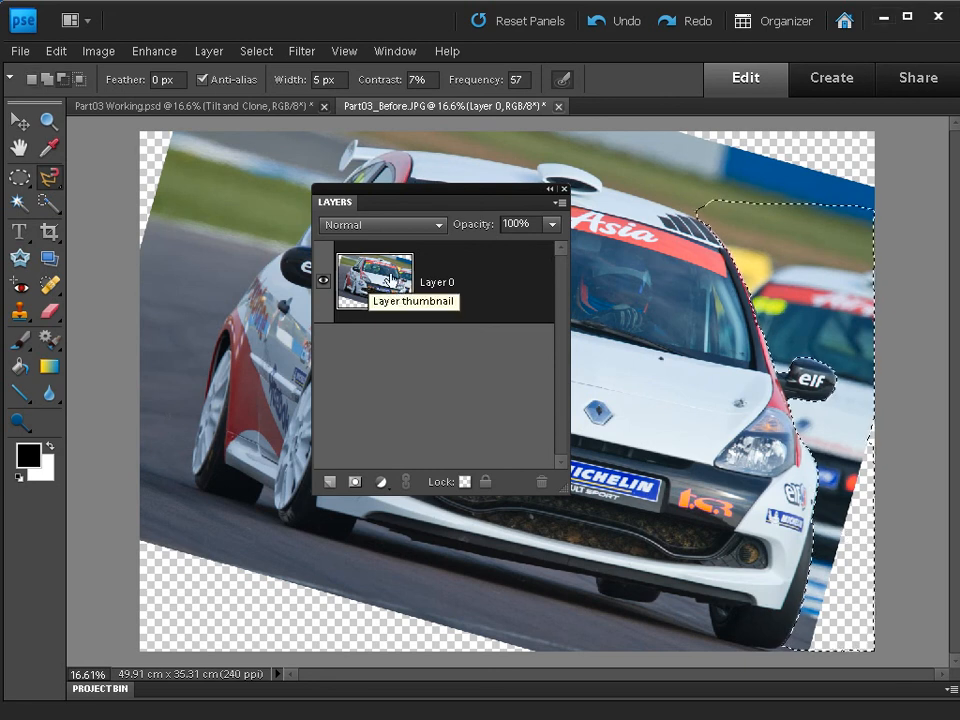
Step: Add a new empty layer and set up the Clone Stamp with Aligned on and a soft 200 px brush
{"action": "left_click", "coordinate": [330, 483]}
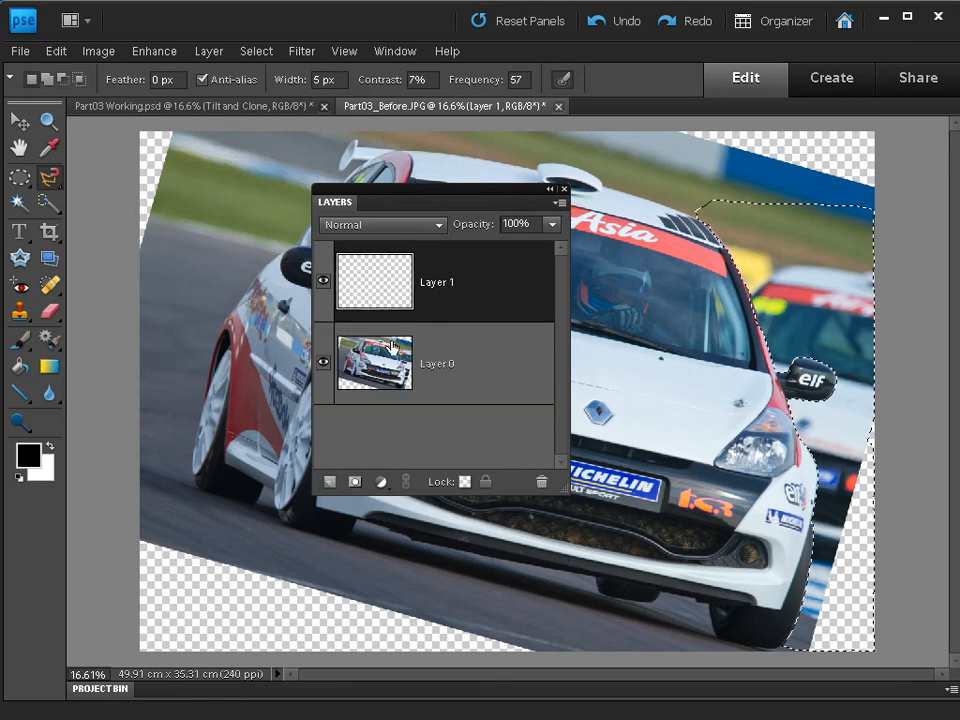
{"action": "left_click", "coordinate": [19, 312]}
{"action": "left_click", "coordinate": [80, 312]}
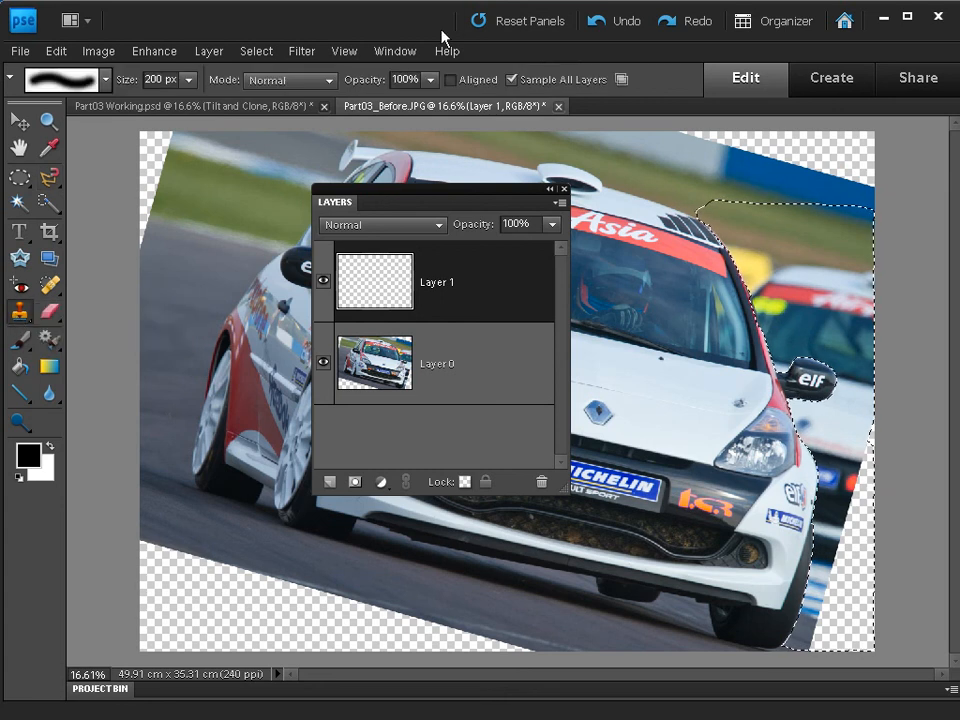
{"action": "left_click", "coordinate": [450, 80]}
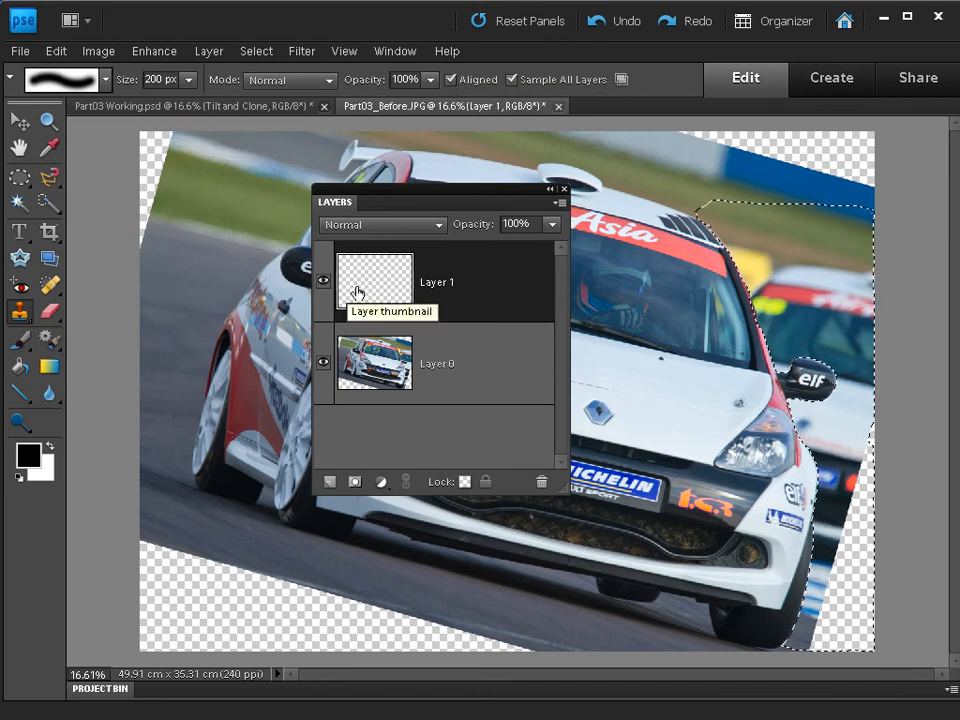
{"action": "left_click", "coordinate": [72, 86]}
{"action": "left_click", "coordinate": [148, 217]}
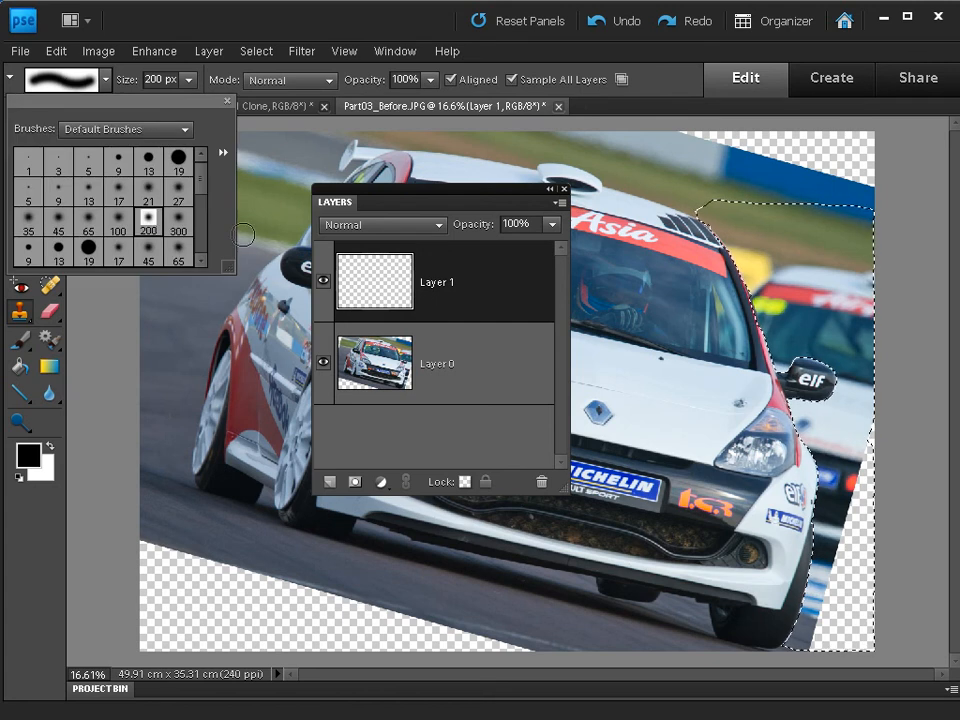
{"action": "left_click", "coordinate": [232, 71]}
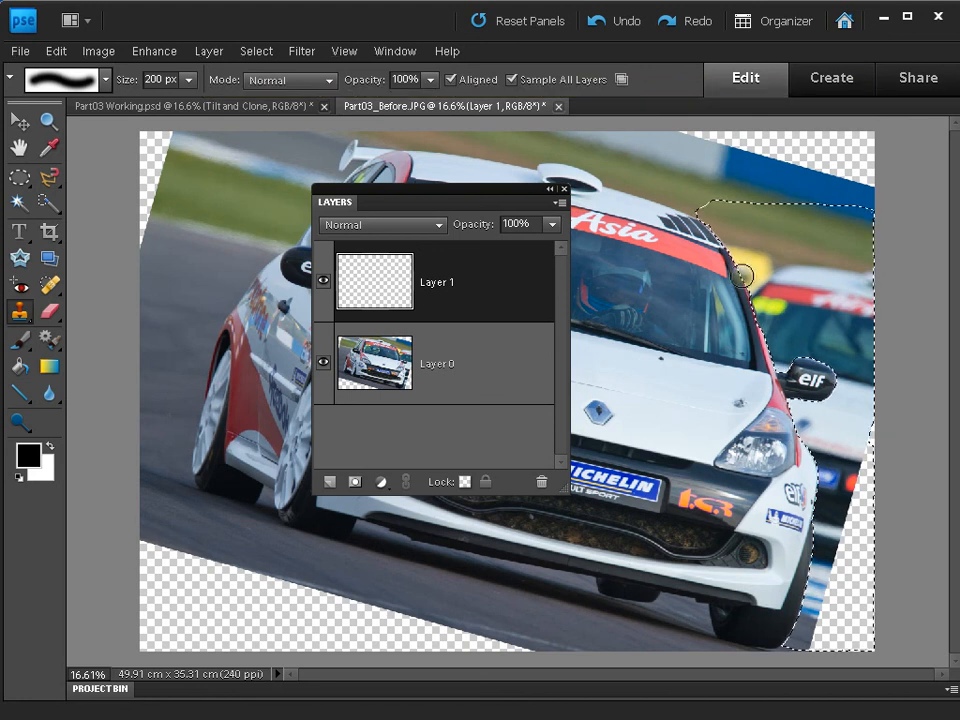
Step: Clone grass and tarmac over the second car and the blank area inside the selection on Layer 1
{"action": "mouse_move", "coordinate": [743, 278]}
{"action": "left_mouse_down"}
{"action": "mouse_move", "coordinate": [736, 247]}
{"action": "mouse_move", "coordinate": [733, 261]}
{"action": "mouse_move", "coordinate": [731, 252]}
{"action": "mouse_move", "coordinate": [779, 286]}
{"action": "mouse_move", "coordinate": [769, 286]}
{"action": "mouse_move", "coordinate": [807, 286]}
{"action": "mouse_move", "coordinate": [779, 298]}
{"action": "mouse_move", "coordinate": [778, 316]}
{"action": "mouse_move", "coordinate": [756, 297]}
{"action": "mouse_move", "coordinate": [772, 350]}
{"action": "mouse_move", "coordinate": [778, 328]}
{"action": "mouse_move", "coordinate": [785, 357]}
{"action": "mouse_move", "coordinate": [800, 283]}
{"action": "mouse_move", "coordinate": [781, 355]}
{"action": "left_mouse_up"}
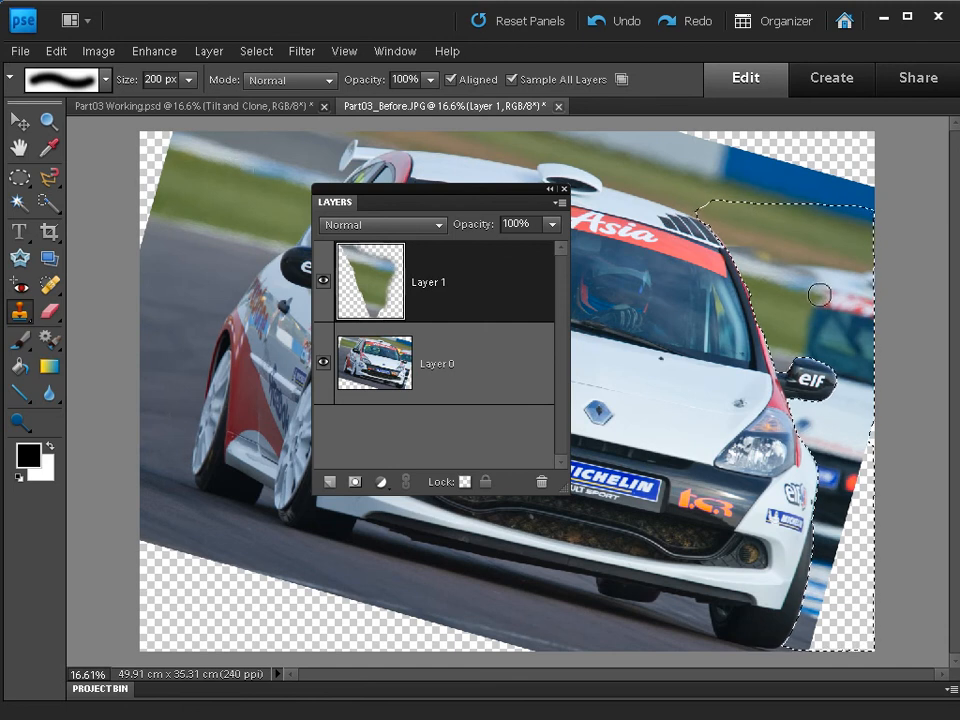
{"action": "mouse_move", "coordinate": [819, 296]}
{"action": "left_mouse_down"}
{"action": "mouse_move", "coordinate": [816, 280]}
{"action": "mouse_move", "coordinate": [851, 310]}
{"action": "mouse_move", "coordinate": [843, 309]}
{"action": "mouse_move", "coordinate": [870, 318]}
{"action": "mouse_move", "coordinate": [857, 322]}
{"action": "mouse_move", "coordinate": [864, 283]}
{"action": "mouse_move", "coordinate": [784, 271]}
{"action": "mouse_move", "coordinate": [827, 332]}
{"action": "mouse_move", "coordinate": [806, 337]}
{"action": "mouse_move", "coordinate": [845, 372]}
{"action": "mouse_move", "coordinate": [850, 346]}
{"action": "left_mouse_up"}
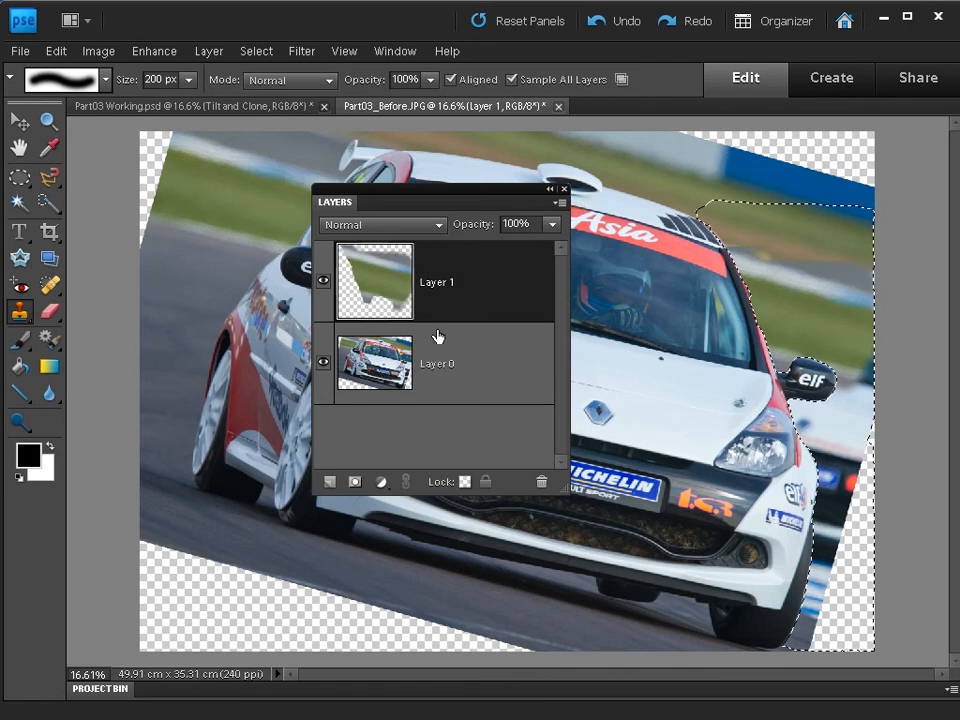
{"action": "left_click", "coordinate": [219, 227], "text": "alt"}
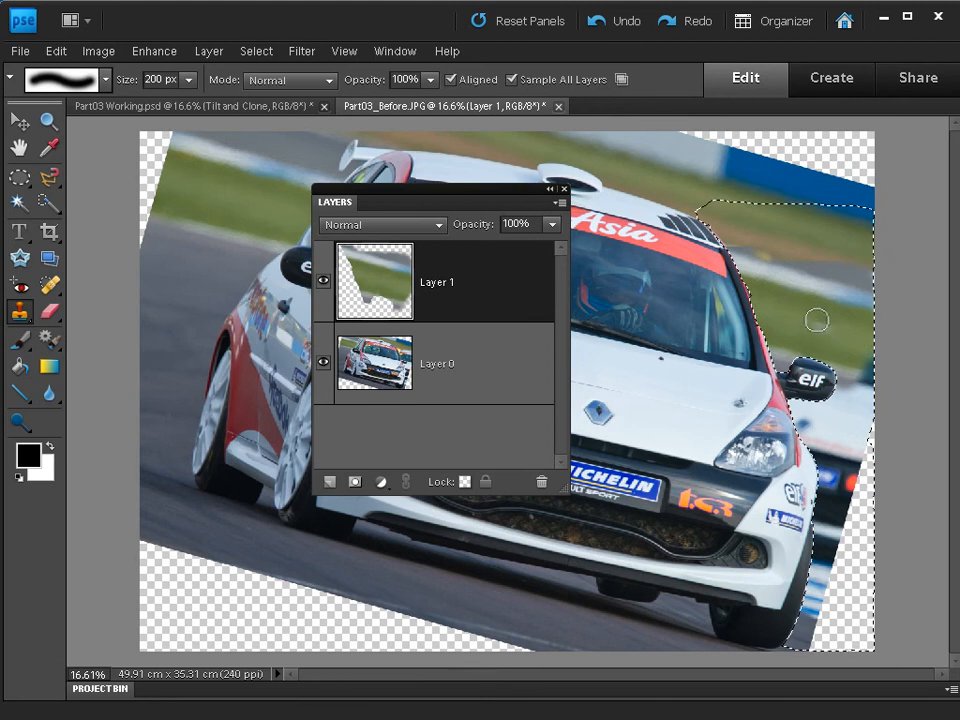
{"action": "left_click", "coordinate": [621, 80]}
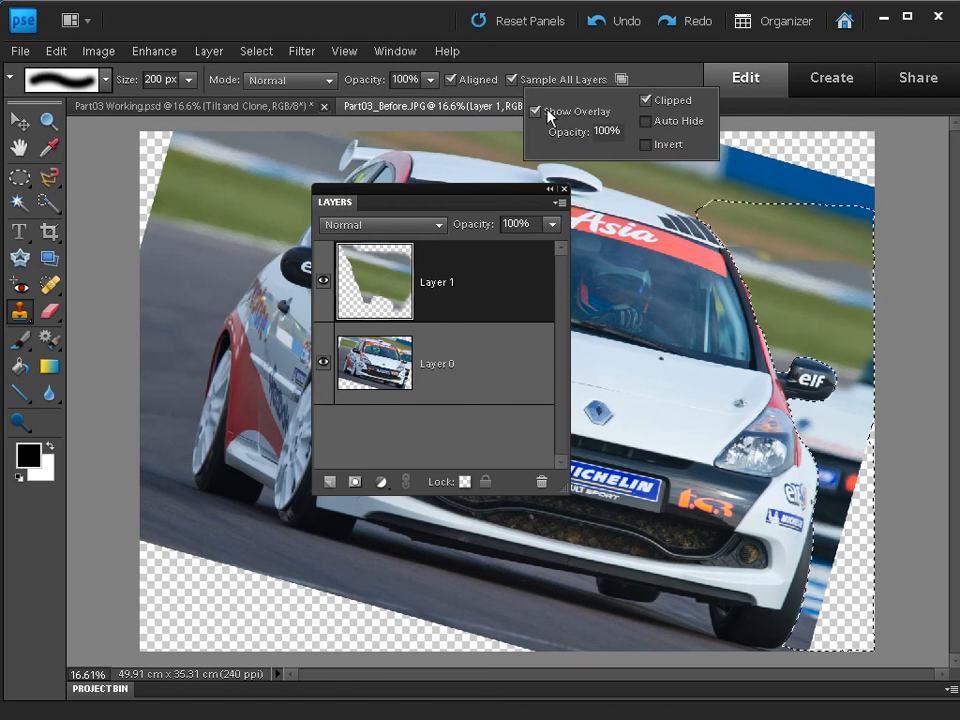
{"action": "left_click", "coordinate": [643, 78]}
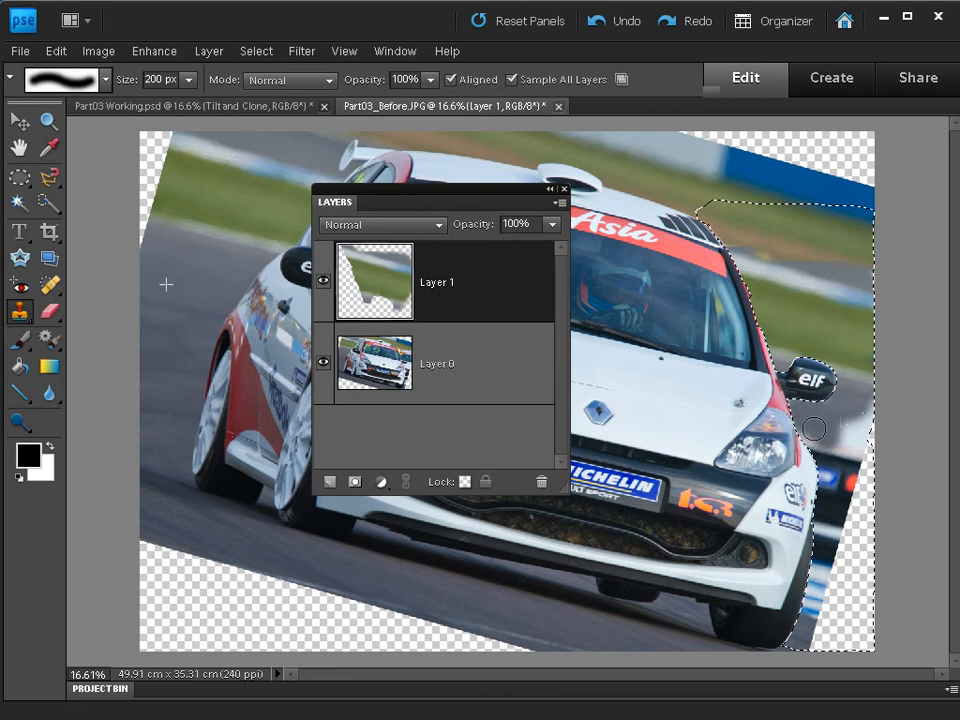
{"action": "left_click_drag", "start_coordinate": [802, 441], "coordinate": [874, 407]}
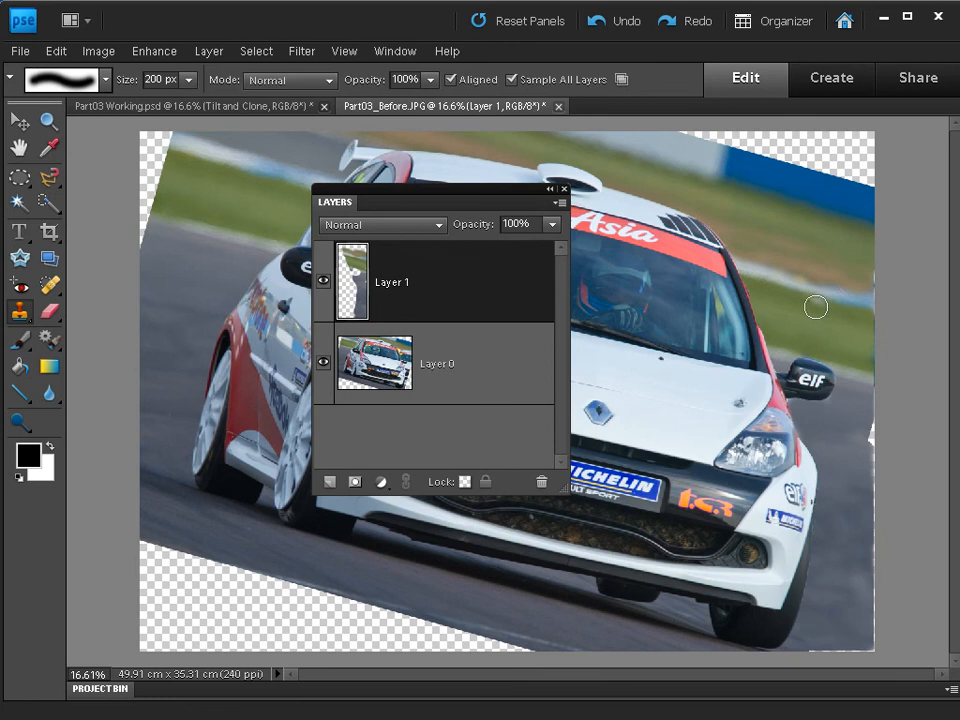
Step: Deselect the area and clone fresh tarmac samples over the gaps and patches to the right of the car
{"action": "key", "text": "ctrl+d"}
{"action": "left_click", "coordinate": [826, 426], "text": "alt"}
{"action": "mouse_move", "coordinate": [865, 436]}
{"action": "left_mouse_down"}
{"action": "mouse_move", "coordinate": [870, 424]}
{"action": "mouse_move", "coordinate": [872, 497]}
{"action": "mouse_move", "coordinate": [852, 492]}
{"action": "mouse_move", "coordinate": [853, 477]}
{"action": "mouse_move", "coordinate": [867, 610]}
{"action": "mouse_move", "coordinate": [866, 596]}
{"action": "mouse_move", "coordinate": [842, 581]}
{"action": "mouse_move", "coordinate": [869, 661]}
{"action": "mouse_move", "coordinate": [865, 645]}
{"action": "mouse_move", "coordinate": [808, 653]}
{"action": "mouse_move", "coordinate": [812, 639]}
{"action": "left_mouse_up"}
{"action": "left_click", "coordinate": [853, 426], "text": "alt"}
{"action": "left_click", "coordinate": [848, 569], "text": "alt"}
{"action": "left_click", "coordinate": [846, 521], "text": "alt"}
{"action": "left_click", "coordinate": [849, 594], "text": "alt"}
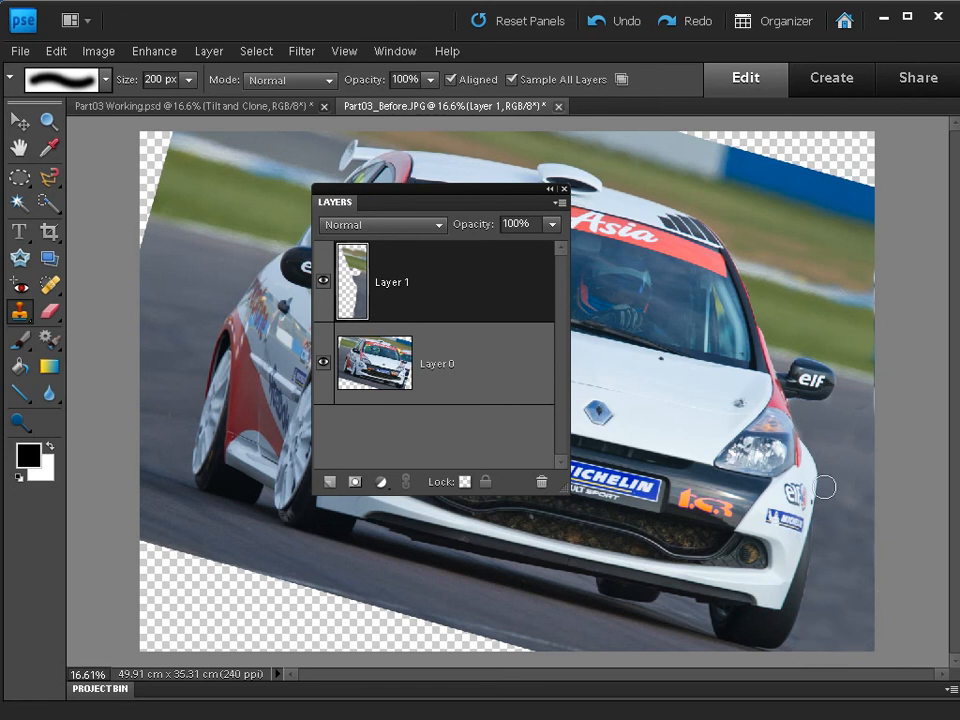
Step: Clone over the remaining blemishes along the image's right edge, on the tarmac and the grass verge
{"action": "left_click", "coordinate": [851, 412], "text": "alt"}
{"action": "left_click_drag", "start_coordinate": [868, 403], "coordinate": [868, 408]}
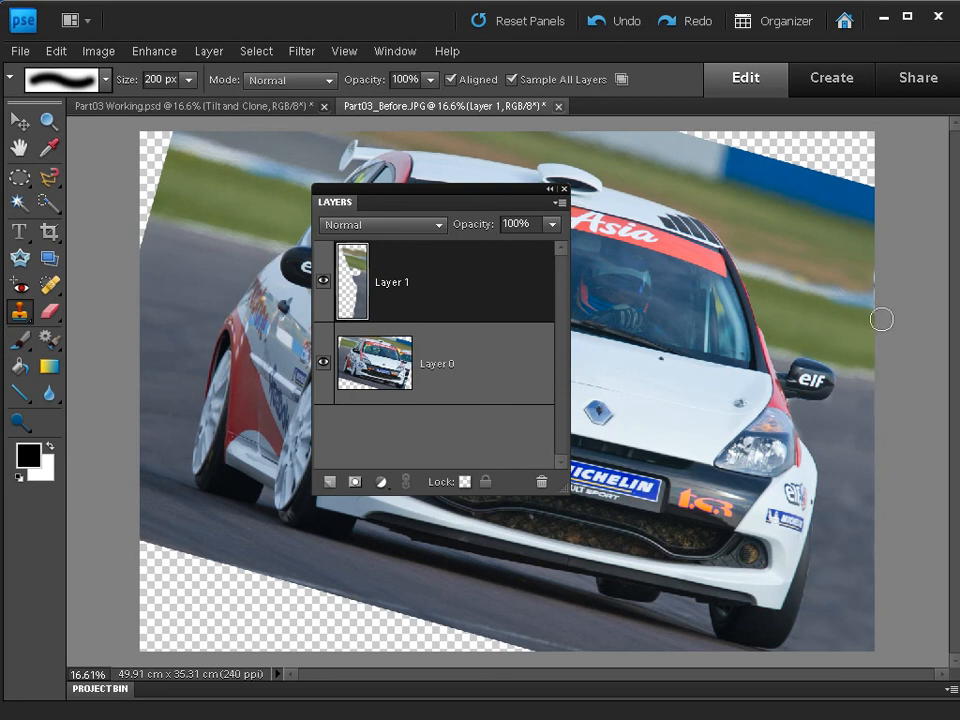
{"action": "left_click_drag", "start_coordinate": [876, 312], "coordinate": [871, 271]}
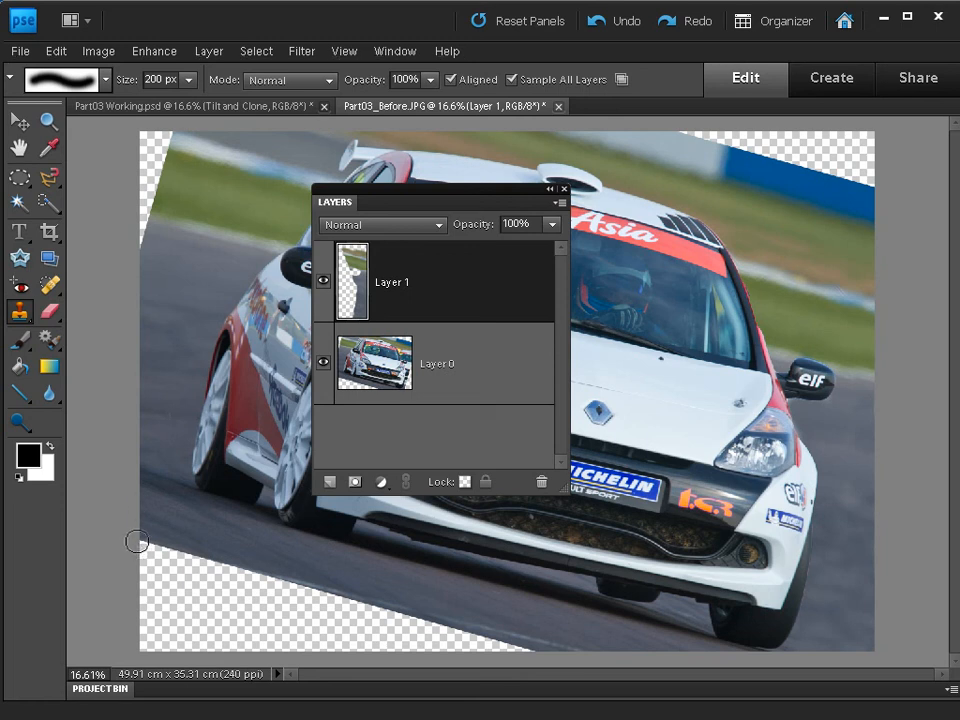
Step: Clone tarmac in successive bands over the blank wedge in the photo's lower-left corner, undoing the one stray stroke
{"action": "mouse_move", "coordinate": [137, 541]}
{"action": "left_mouse_down"}
{"action": "mouse_move", "coordinate": [200, 570]}
{"action": "mouse_move", "coordinate": [412, 630]}
{"action": "left_mouse_up"}
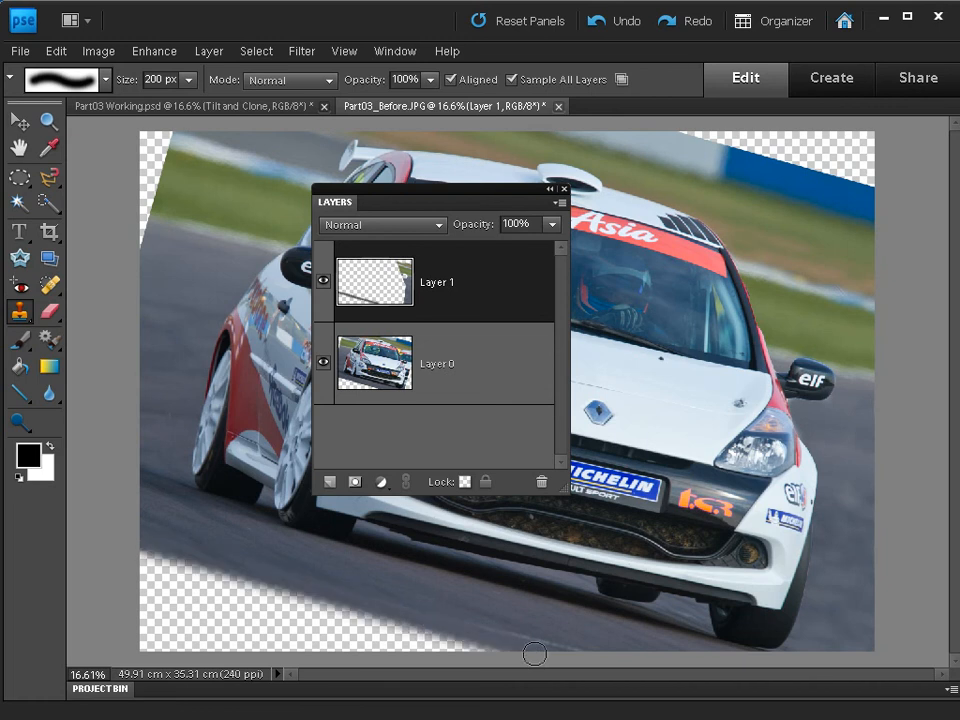
{"action": "left_click_drag", "start_coordinate": [258, 607], "coordinate": [320, 621]}
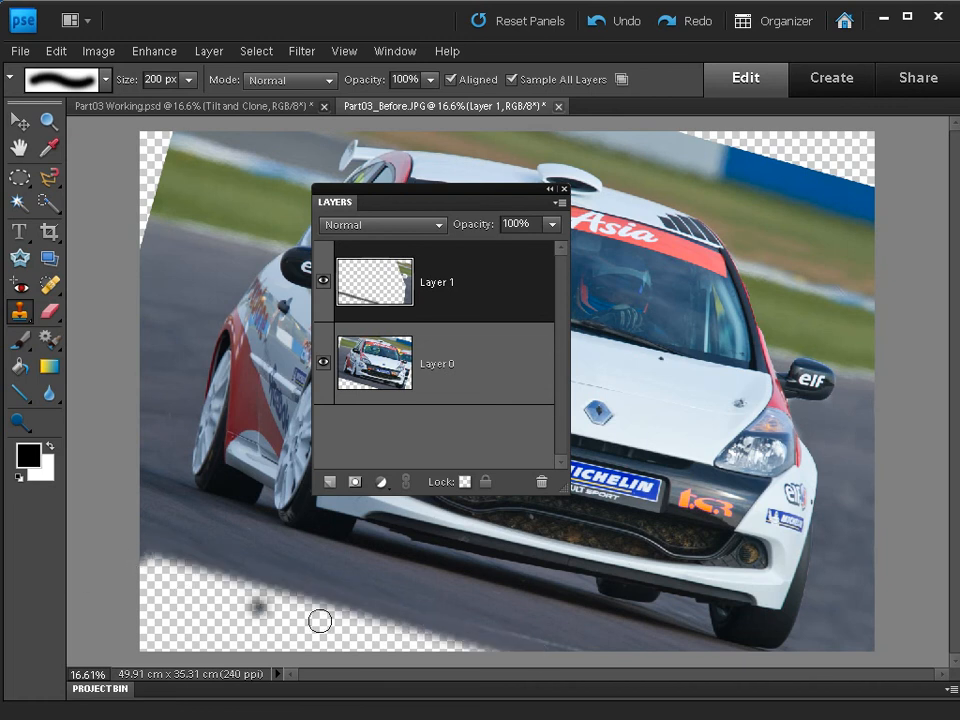
{"action": "key", "text": "ctrl+z"}
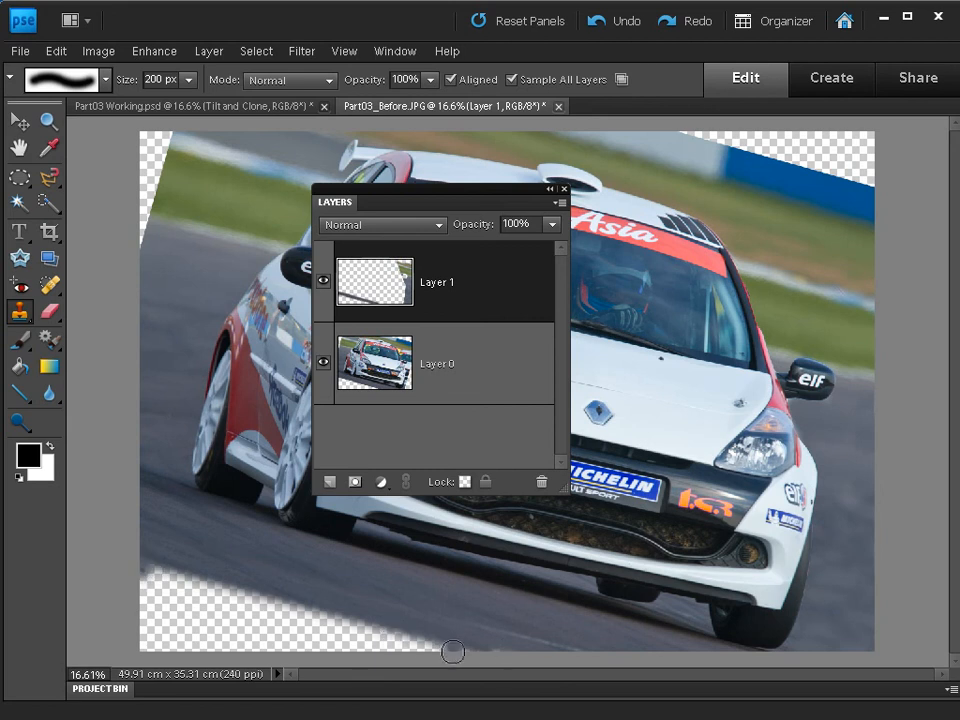
{"action": "mouse_move", "coordinate": [453, 651]}
{"action": "left_mouse_down"}
{"action": "mouse_move", "coordinate": [461, 650]}
{"action": "mouse_move", "coordinate": [144, 579]}
{"action": "left_mouse_up"}
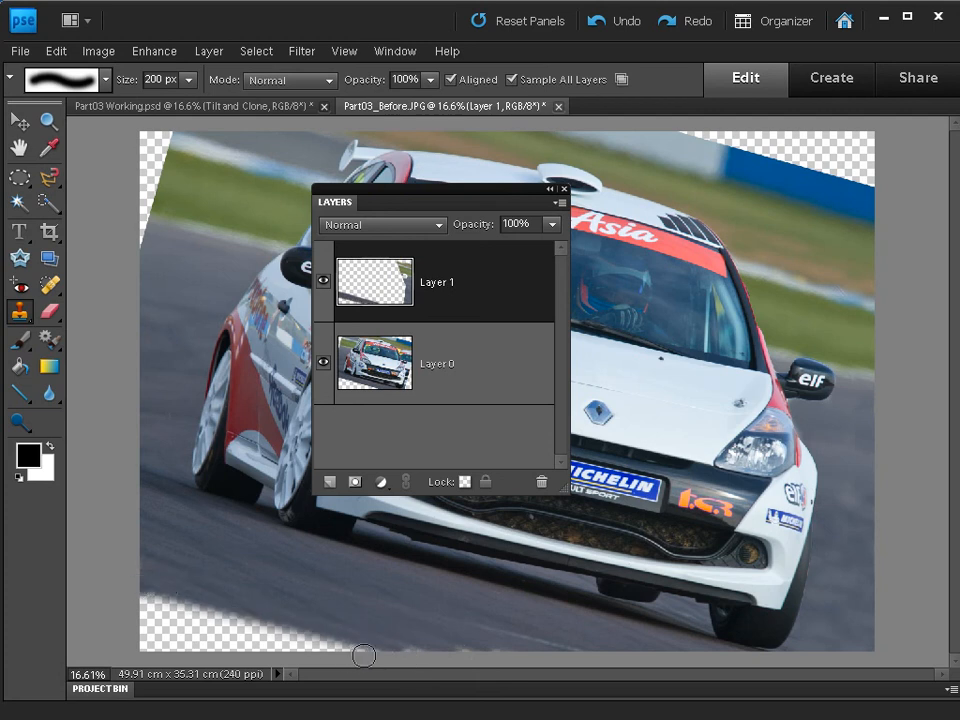
{"action": "left_click_drag", "start_coordinate": [363, 655], "coordinate": [190, 605]}
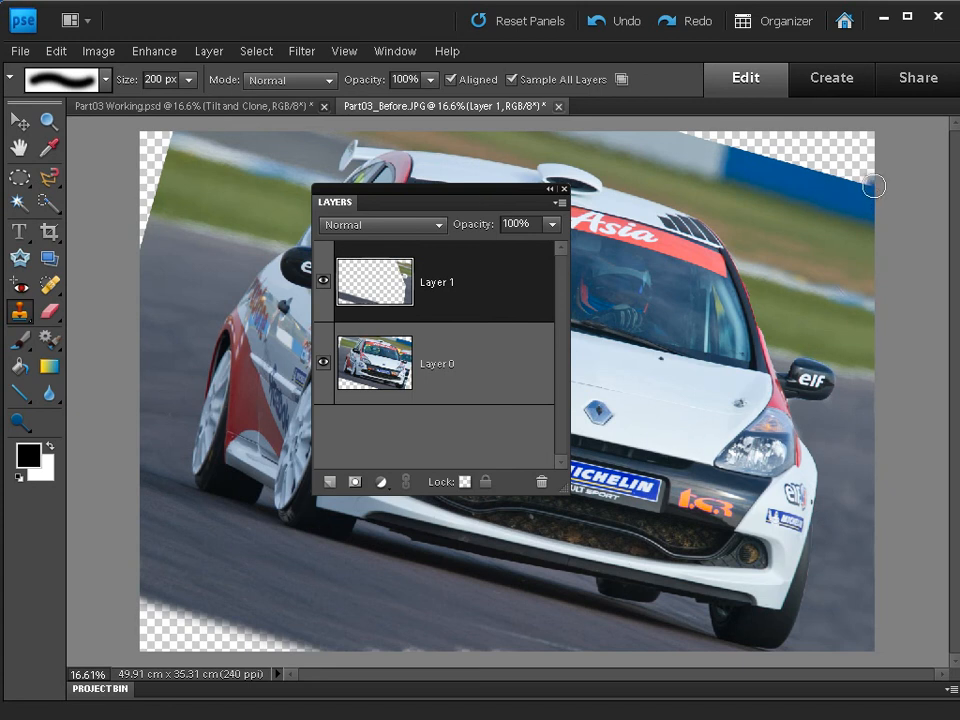
Step: Clone the blue barrier and surrounding background over the blank areas along the photo's upper edge and corners
{"action": "left_click_drag", "start_coordinate": [873, 186], "coordinate": [740, 148]}
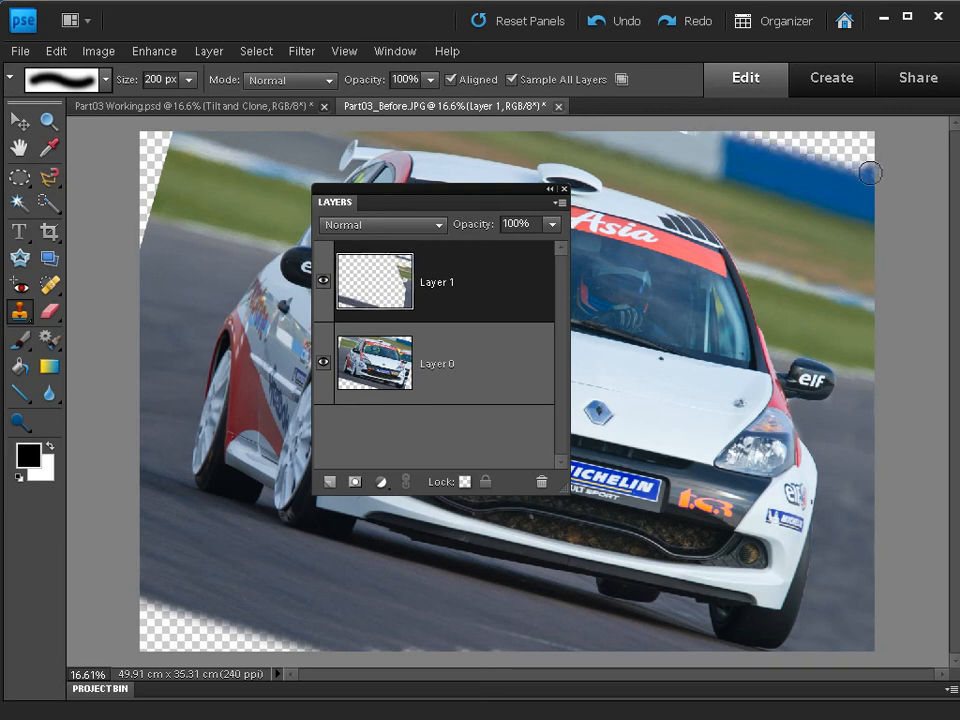
{"action": "left_click_drag", "start_coordinate": [868, 171], "coordinate": [716, 124]}
{"action": "left_click", "coordinate": [810, 140]}
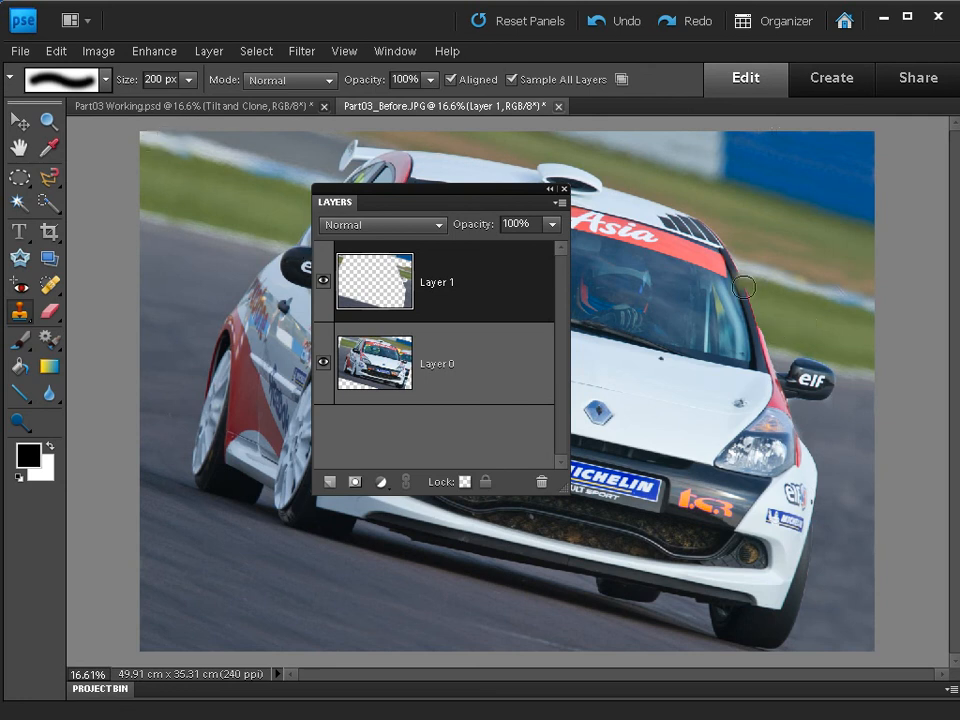
Step: Merge Layer 1 down into Layer 0 and check the whole image with the panels temporarily hidden
{"action": "left_click", "coordinate": [50, 310]}
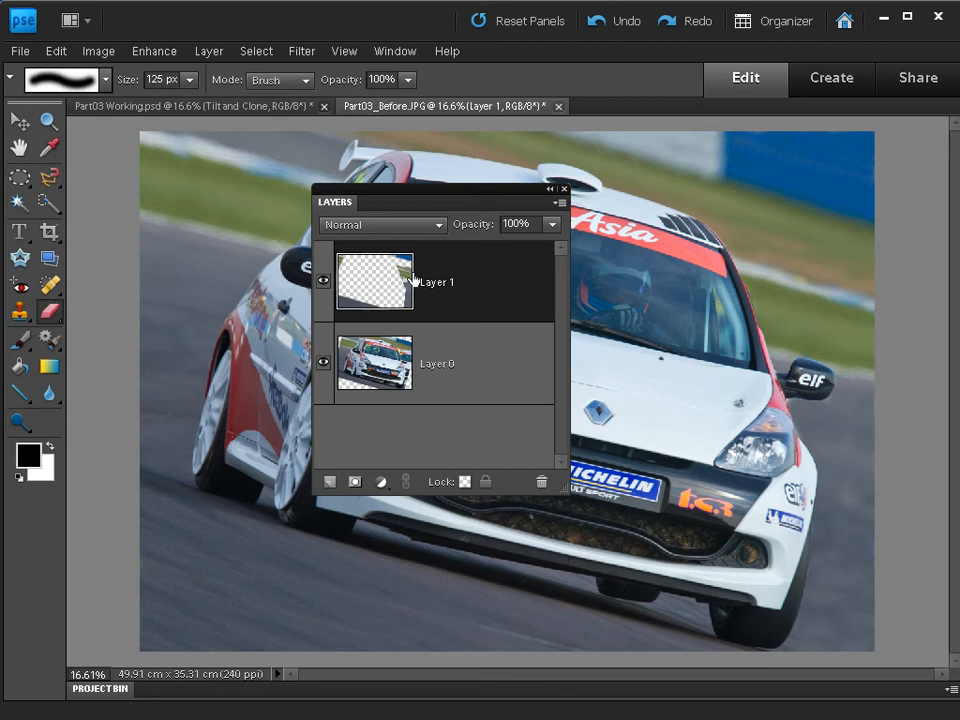
{"action": "left_click", "coordinate": [555, 204]}
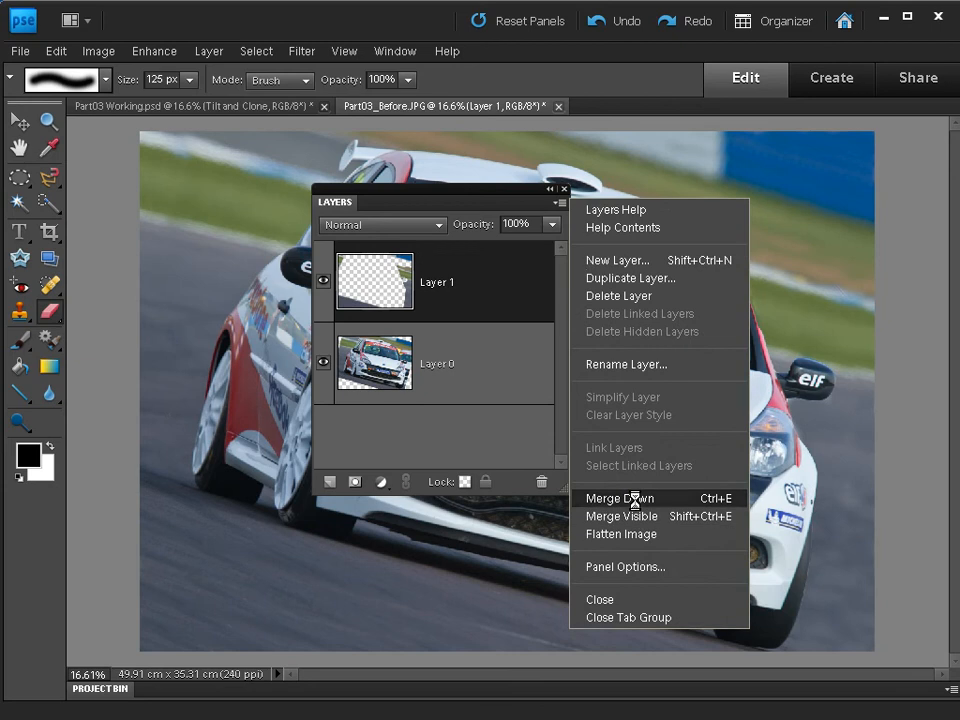
{"action": "left_click", "coordinate": [634, 499]}
{"action": "key", "text": "Tab"}
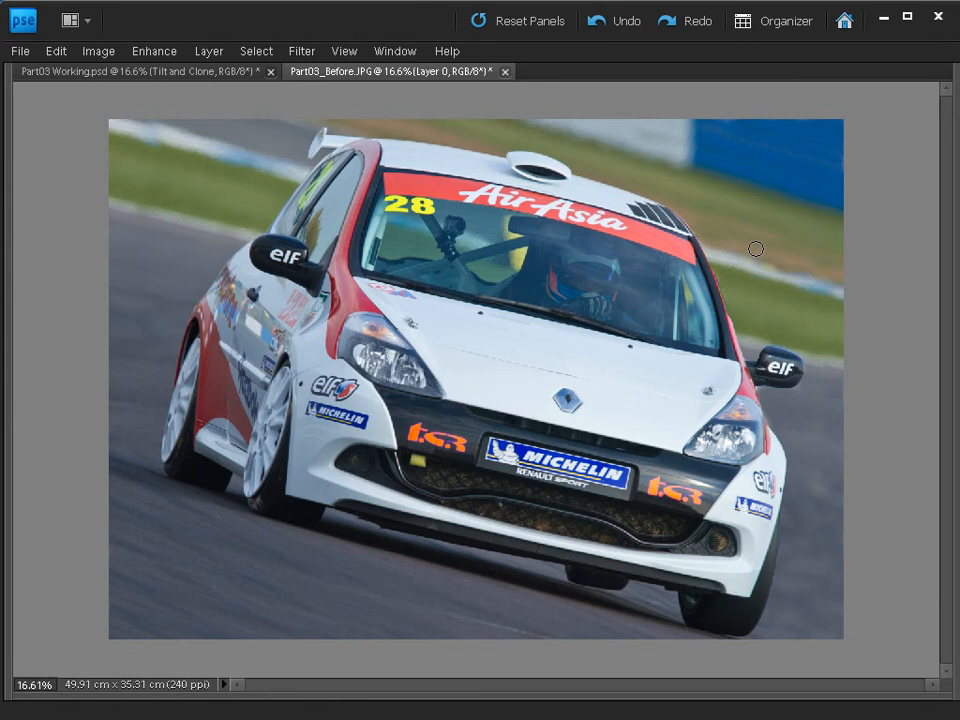
{"action": "key", "text": "Tab"}
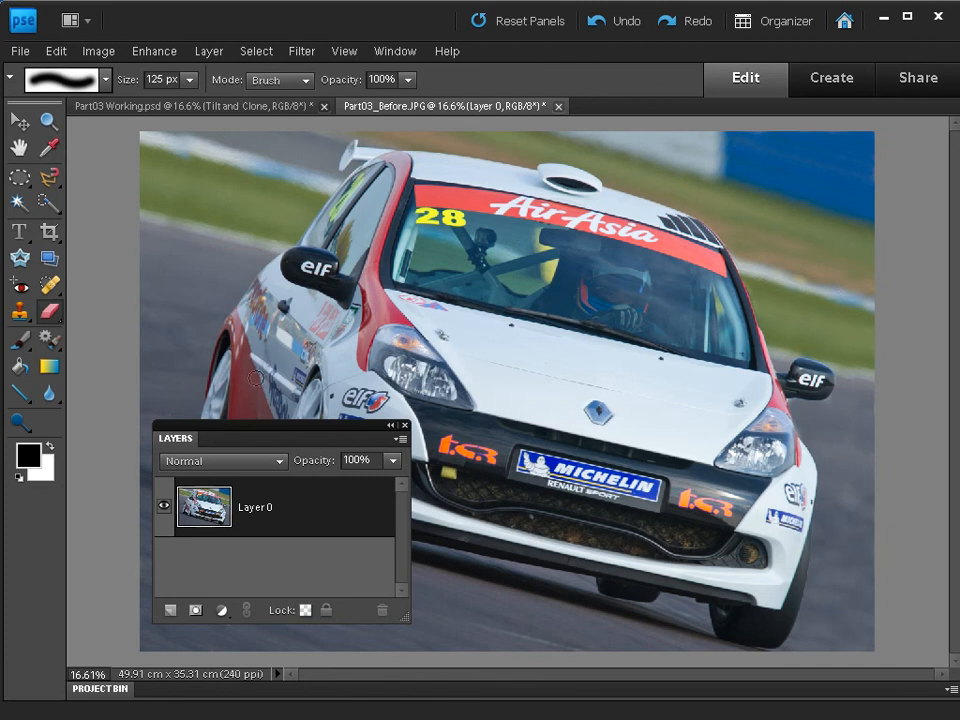
Step: Duplicate Layer 0 and apply a Motion Blur with an angle of -16° and a distance of 289 pixels to the copy
{"action": "left_click_drag", "start_coordinate": [213, 513], "coordinate": [170, 608]}
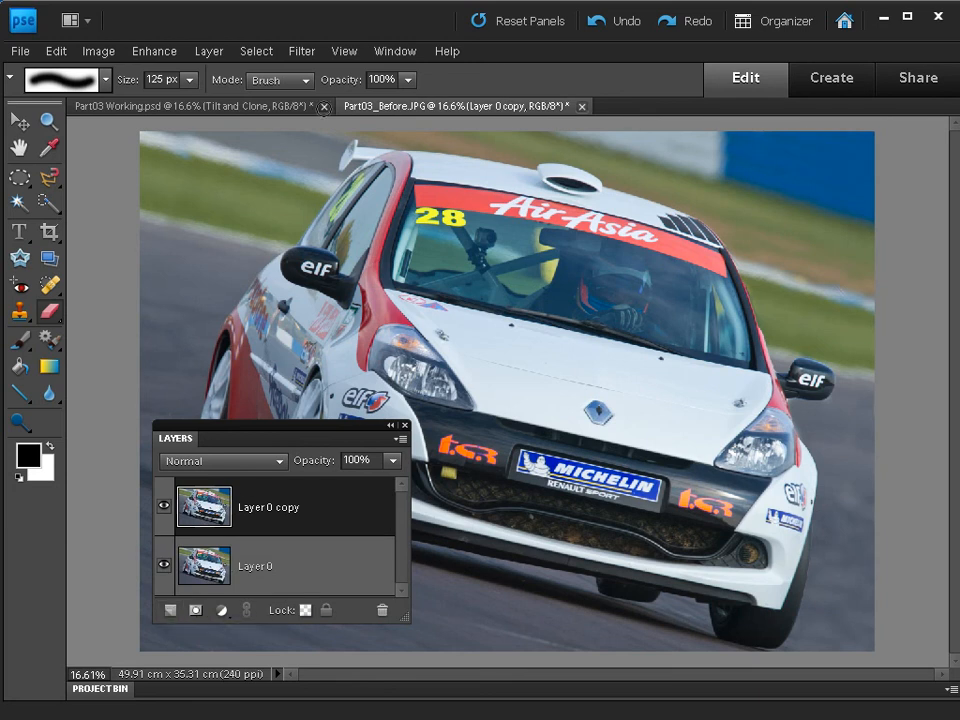
{"action": "left_click", "coordinate": [301, 51]}
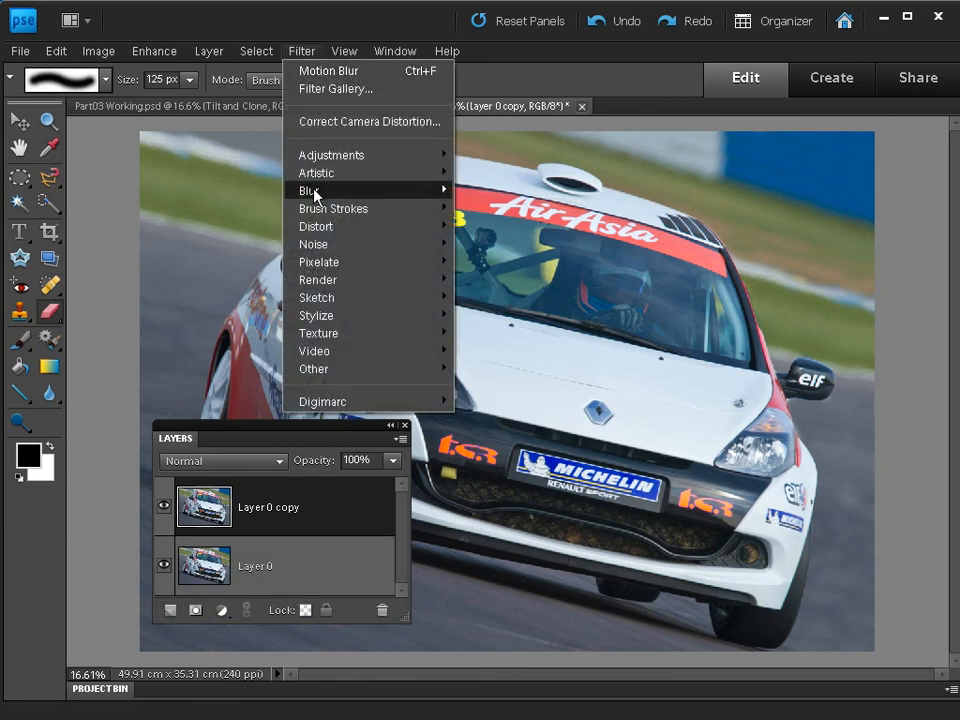
{"action": "mouse_move", "coordinate": [316, 193]}
{"action": "left_click", "coordinate": [509, 260]}
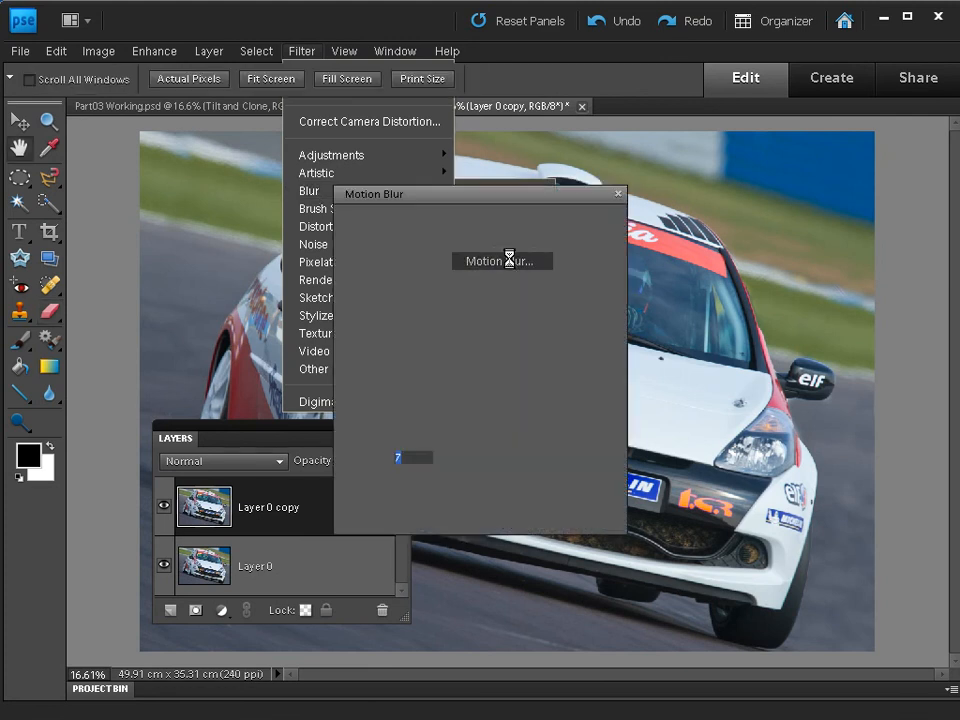
{"action": "left_click", "coordinate": [276, 286]}
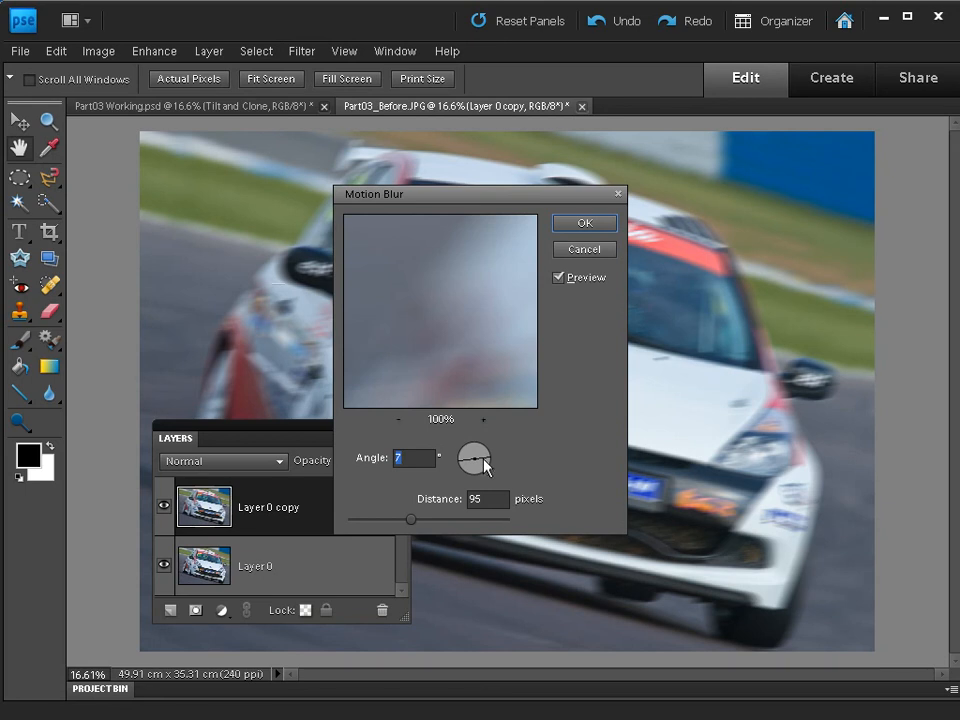
{"action": "left_click_drag", "start_coordinate": [484, 463], "coordinate": [491, 467]}
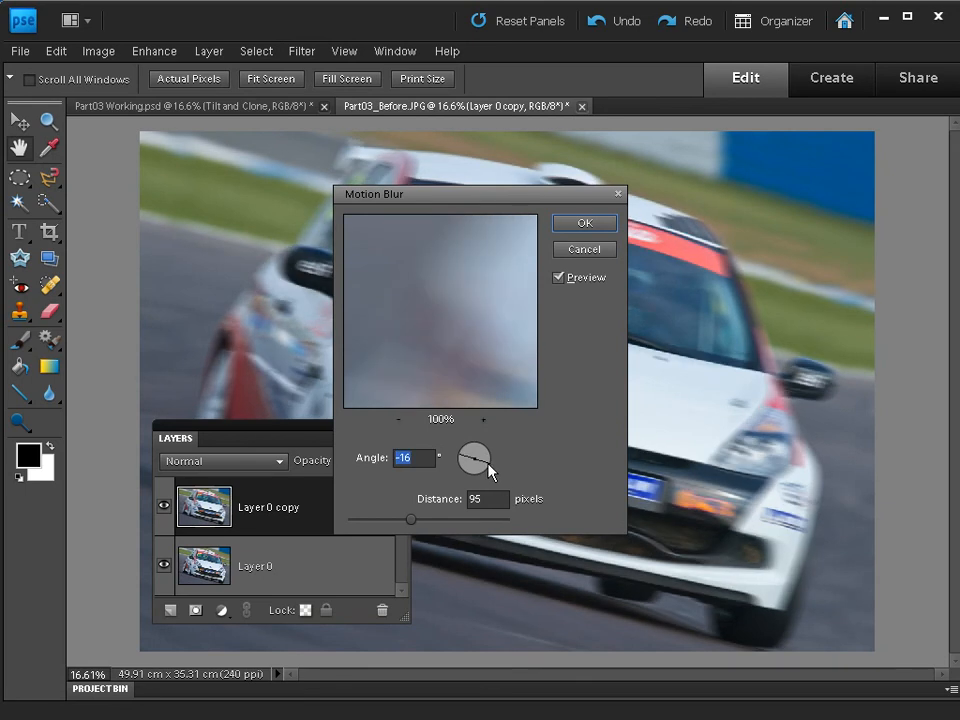
{"action": "left_click_drag", "start_coordinate": [434, 533], "coordinate": [448, 524]}
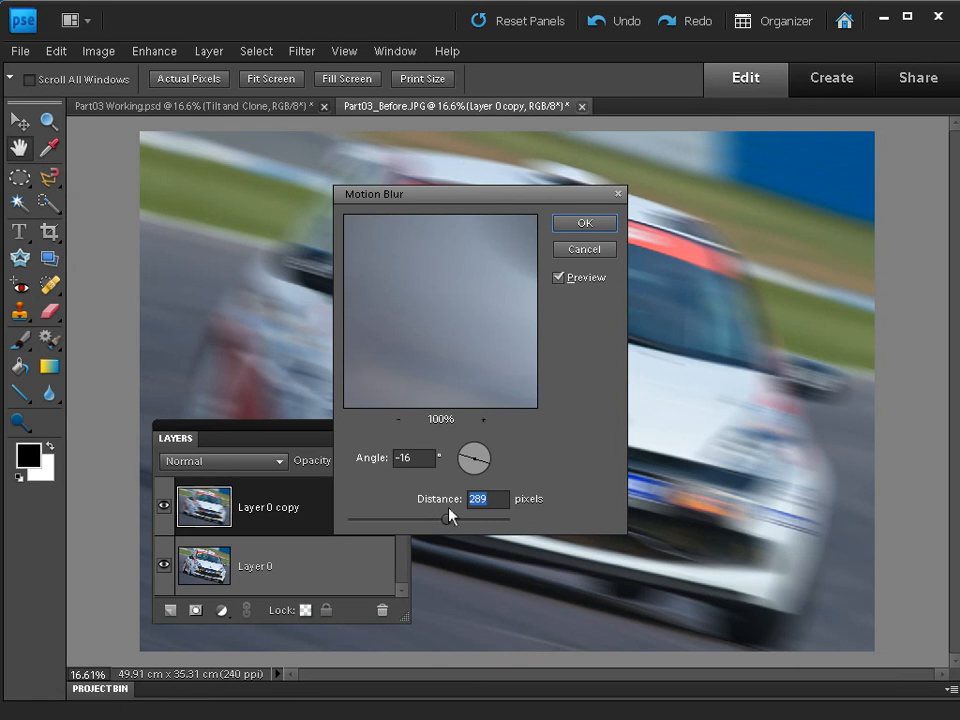
{"action": "left_click", "coordinate": [584, 222]}
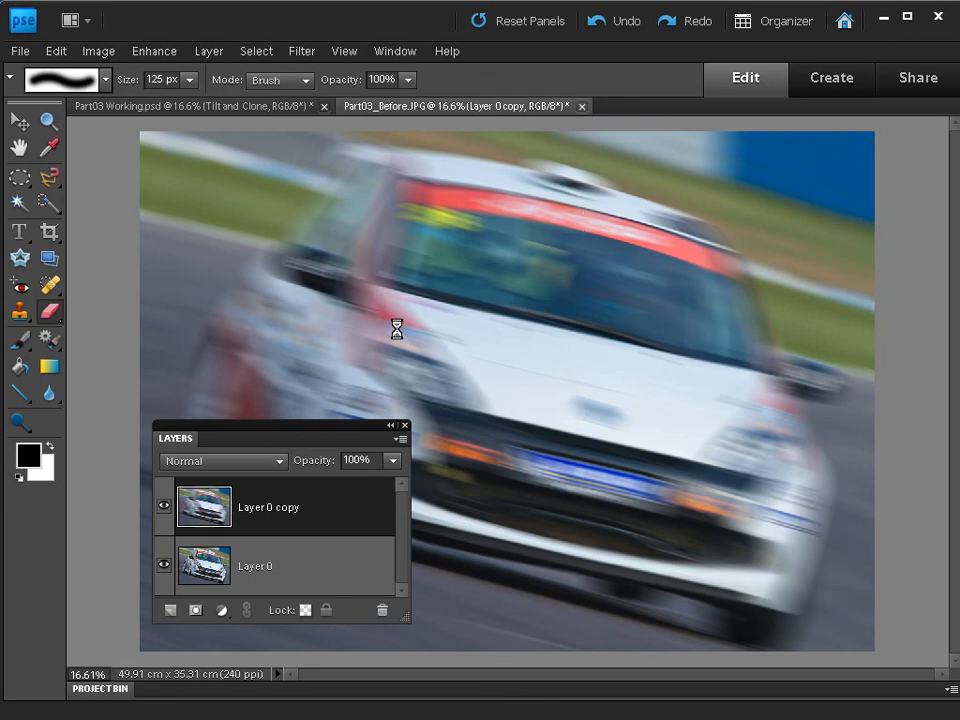
Step: Add a layer mask to Layer 0 copy and paint black with a soft 300 px brush over the windscreen, bonnet badge and number plate
{"action": "key", "text": "b"}
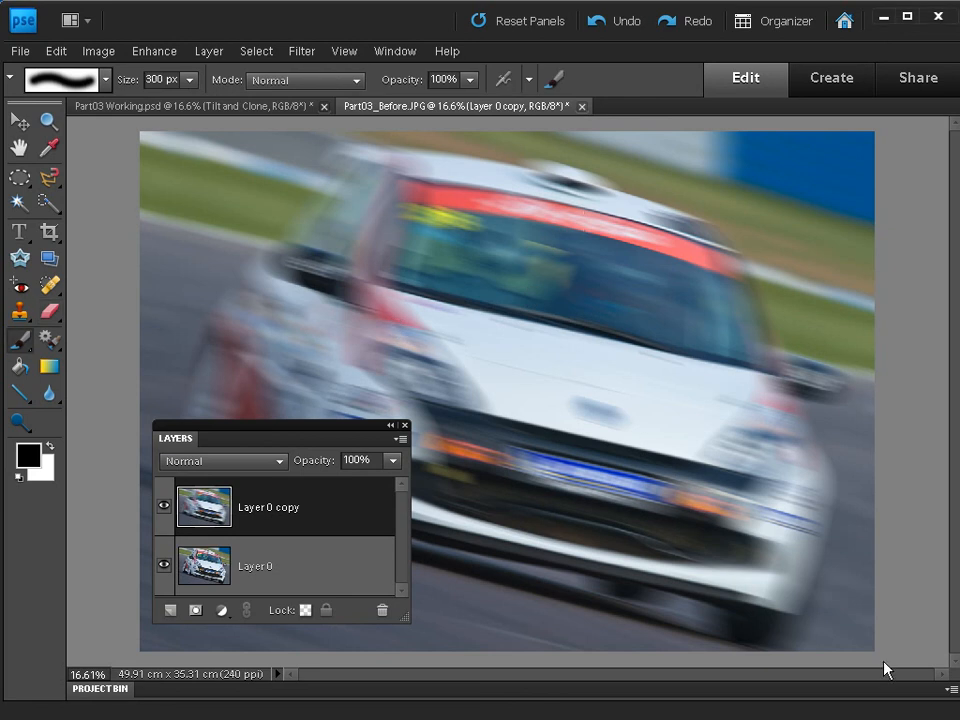
{"action": "left_click", "coordinate": [194, 611]}
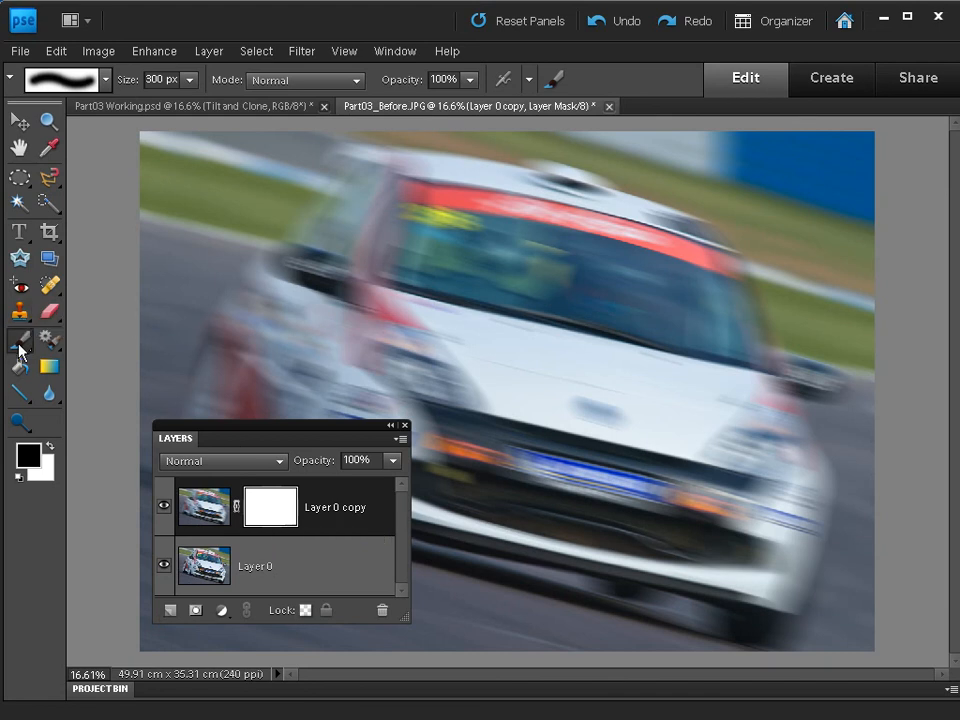
{"action": "left_click", "coordinate": [71, 88]}
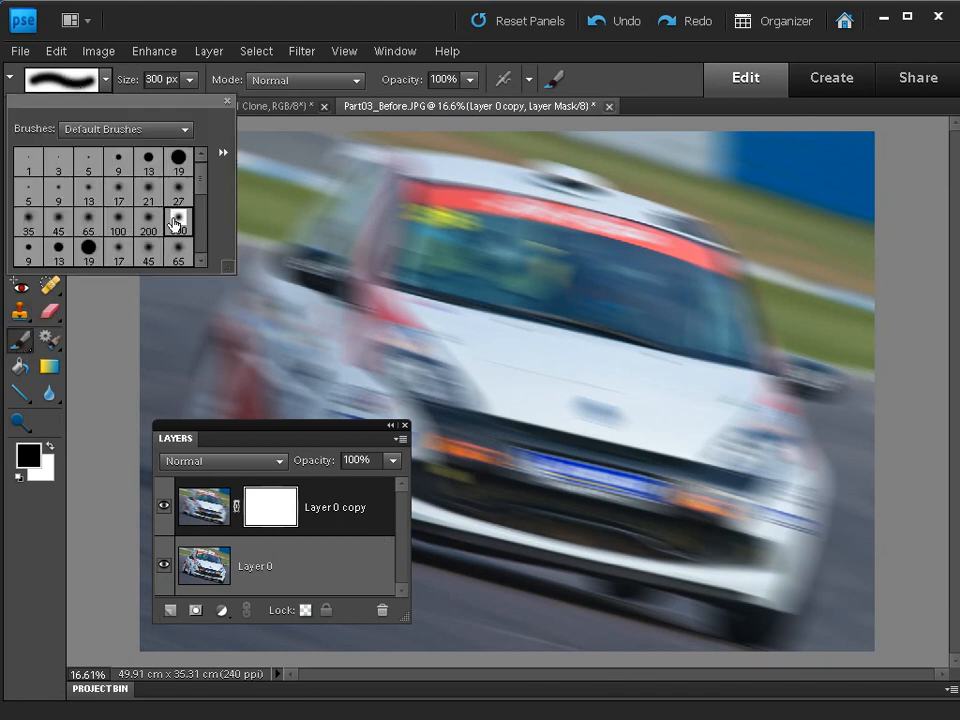
{"action": "left_click", "coordinate": [26, 520]}
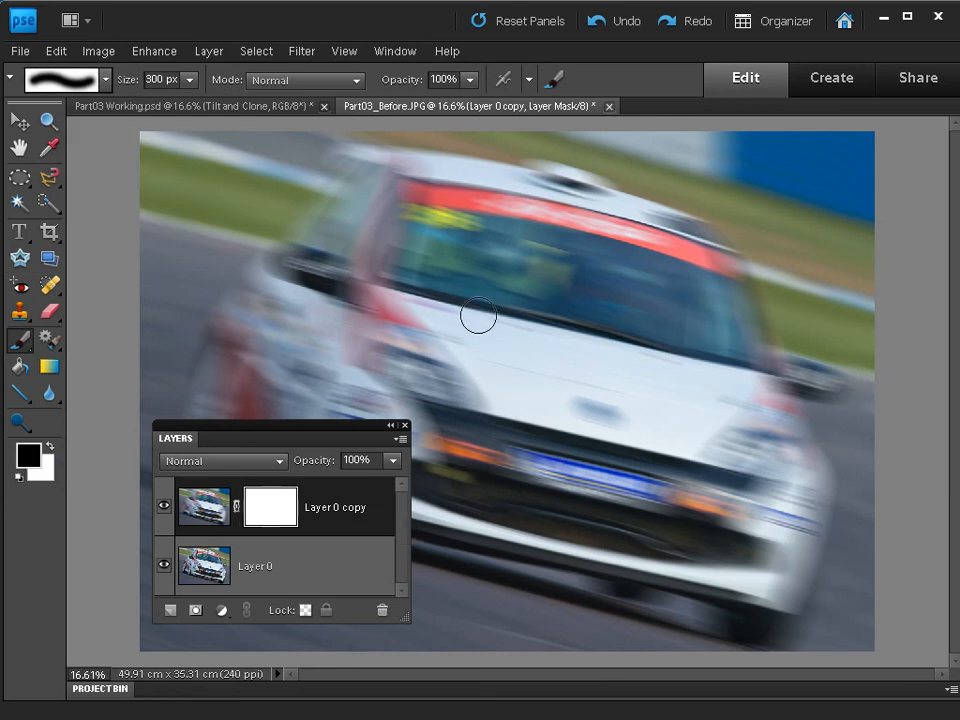
{"action": "mouse_move", "coordinate": [591, 392]}
{"action": "left_mouse_down"}
{"action": "mouse_move", "coordinate": [574, 441]}
{"action": "mouse_move", "coordinate": [586, 440]}
{"action": "mouse_move", "coordinate": [580, 478]}
{"action": "mouse_move", "coordinate": [670, 487]}
{"action": "mouse_move", "coordinate": [703, 371]}
{"action": "mouse_move", "coordinate": [661, 354]}
{"action": "mouse_move", "coordinate": [602, 299]}
{"action": "mouse_move", "coordinate": [592, 302]}
{"action": "mouse_move", "coordinate": [614, 304]}
{"action": "mouse_move", "coordinate": [565, 283]}
{"action": "mouse_move", "coordinate": [615, 276]}
{"action": "mouse_move", "coordinate": [642, 285]}
{"action": "mouse_move", "coordinate": [616, 291]}
{"action": "mouse_move", "coordinate": [589, 276]}
{"action": "mouse_move", "coordinate": [487, 266]}
{"action": "mouse_move", "coordinate": [438, 278]}
{"action": "mouse_move", "coordinate": [405, 262]}
{"action": "left_mouse_up"}
{"action": "mouse_move", "coordinate": [607, 435]}
{"action": "left_mouse_down"}
{"action": "mouse_move", "coordinate": [511, 474]}
{"action": "mouse_move", "coordinate": [469, 465]}
{"action": "mouse_move", "coordinate": [688, 492]}
{"action": "left_mouse_up"}
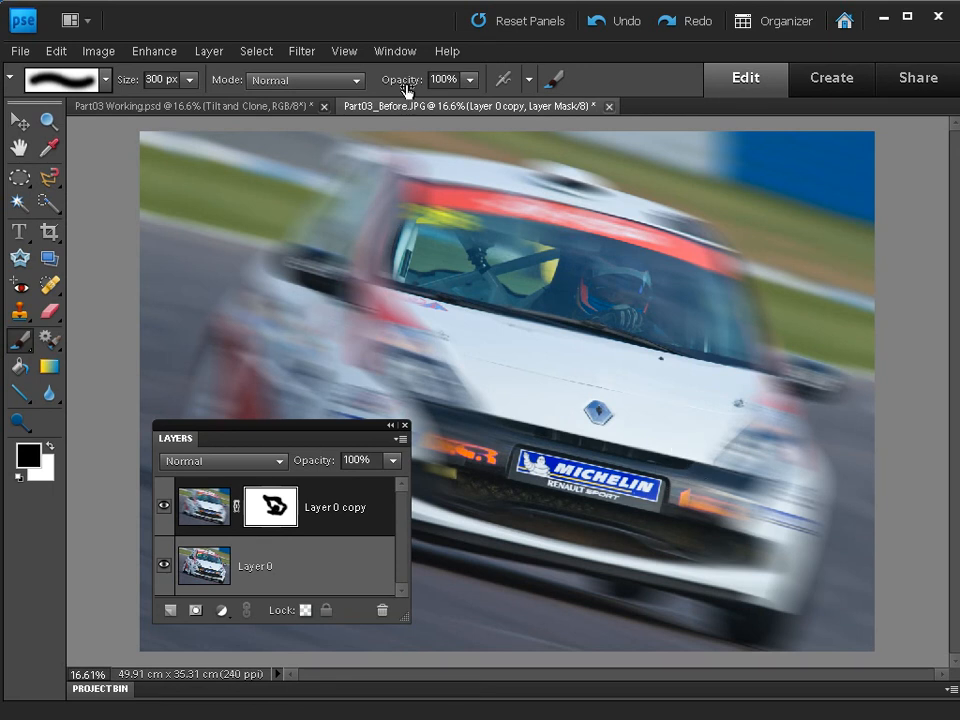
Step: Set the brush opacity to 59% and paint black on the mask over the car's right side, both wing mirrors and the windscreen banner
{"action": "left_click_drag", "start_coordinate": [399, 88], "coordinate": [365, 90]}
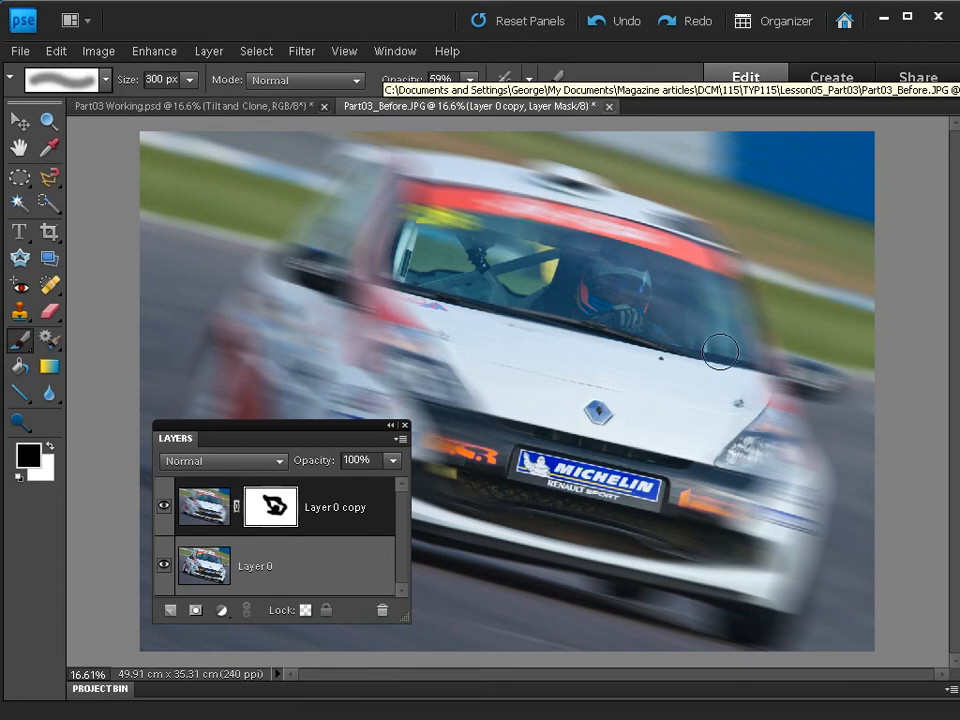
{"action": "mouse_move", "coordinate": [720, 352]}
{"action": "left_mouse_down"}
{"action": "mouse_move", "coordinate": [688, 257]}
{"action": "mouse_move", "coordinate": [719, 285]}
{"action": "mouse_move", "coordinate": [761, 472]}
{"action": "mouse_move", "coordinate": [757, 455]}
{"action": "mouse_move", "coordinate": [727, 528]}
{"action": "mouse_move", "coordinate": [713, 515]}
{"action": "mouse_move", "coordinate": [692, 516]}
{"action": "mouse_move", "coordinate": [752, 515]}
{"action": "mouse_move", "coordinate": [734, 535]}
{"action": "mouse_move", "coordinate": [776, 484]}
{"action": "mouse_move", "coordinate": [794, 485]}
{"action": "mouse_move", "coordinate": [782, 521]}
{"action": "left_mouse_up"}
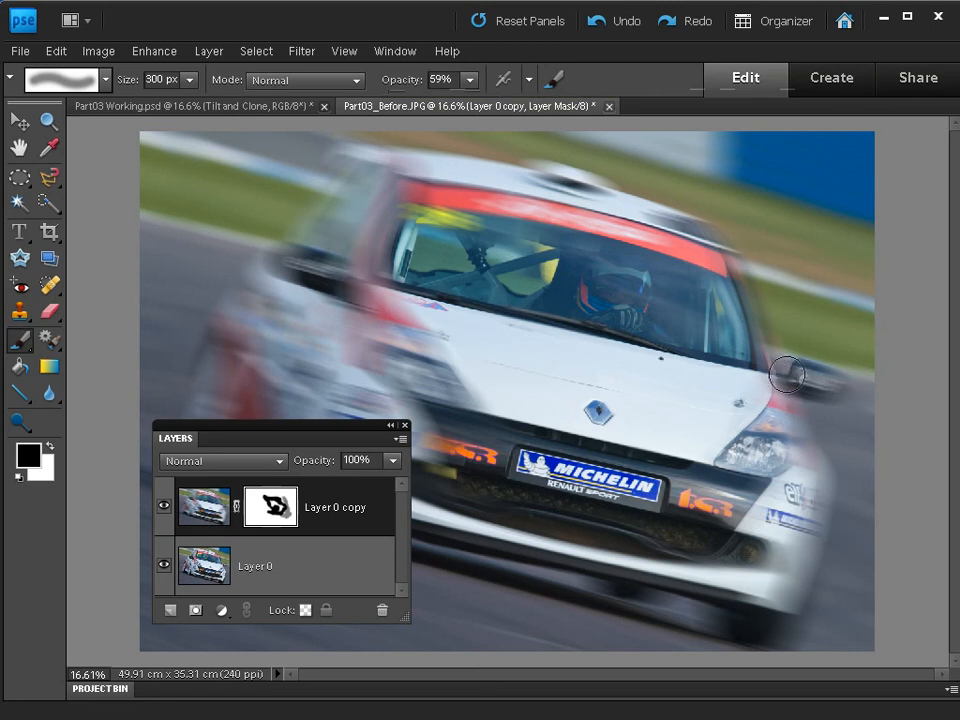
{"action": "mouse_move", "coordinate": [786, 375]}
{"action": "left_mouse_down"}
{"action": "mouse_move", "coordinate": [720, 231]}
{"action": "mouse_move", "coordinate": [716, 244]}
{"action": "left_mouse_up"}
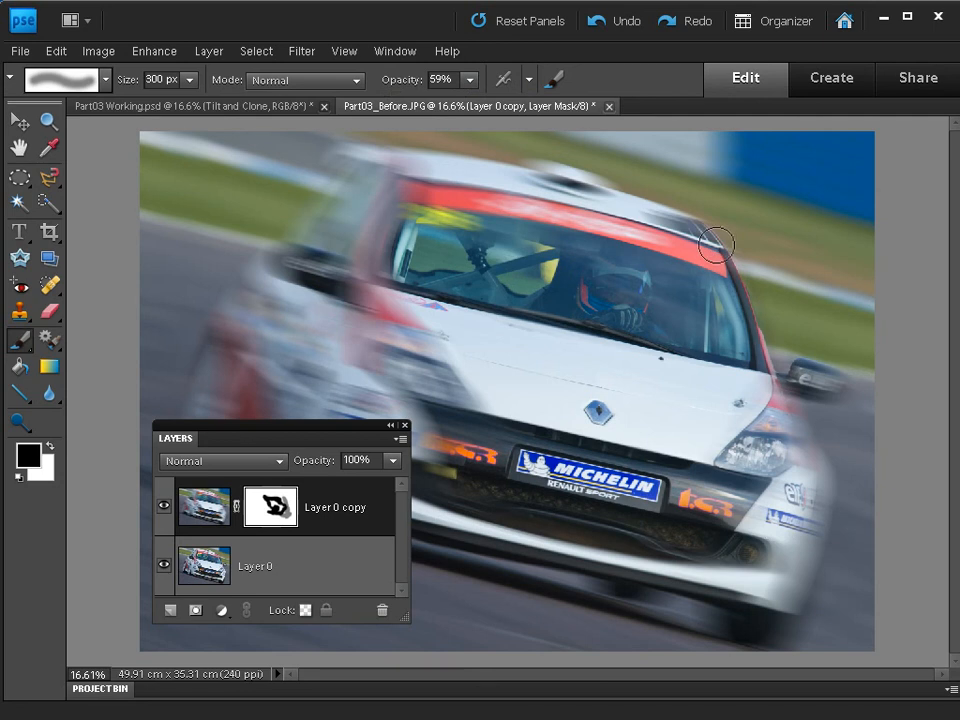
{"action": "mouse_move", "coordinate": [821, 396]}
{"action": "left_mouse_down"}
{"action": "mouse_move", "coordinate": [817, 561]}
{"action": "mouse_move", "coordinate": [782, 669]}
{"action": "mouse_move", "coordinate": [833, 444]}
{"action": "mouse_move", "coordinate": [819, 517]}
{"action": "mouse_move", "coordinate": [833, 491]}
{"action": "mouse_move", "coordinate": [793, 652]}
{"action": "mouse_move", "coordinate": [818, 615]}
{"action": "mouse_move", "coordinate": [809, 625]}
{"action": "mouse_move", "coordinate": [831, 510]}
{"action": "mouse_move", "coordinate": [824, 417]}
{"action": "mouse_move", "coordinate": [834, 364]}
{"action": "mouse_move", "coordinate": [803, 362]}
{"action": "mouse_move", "coordinate": [778, 328]}
{"action": "mouse_move", "coordinate": [808, 344]}
{"action": "left_mouse_up"}
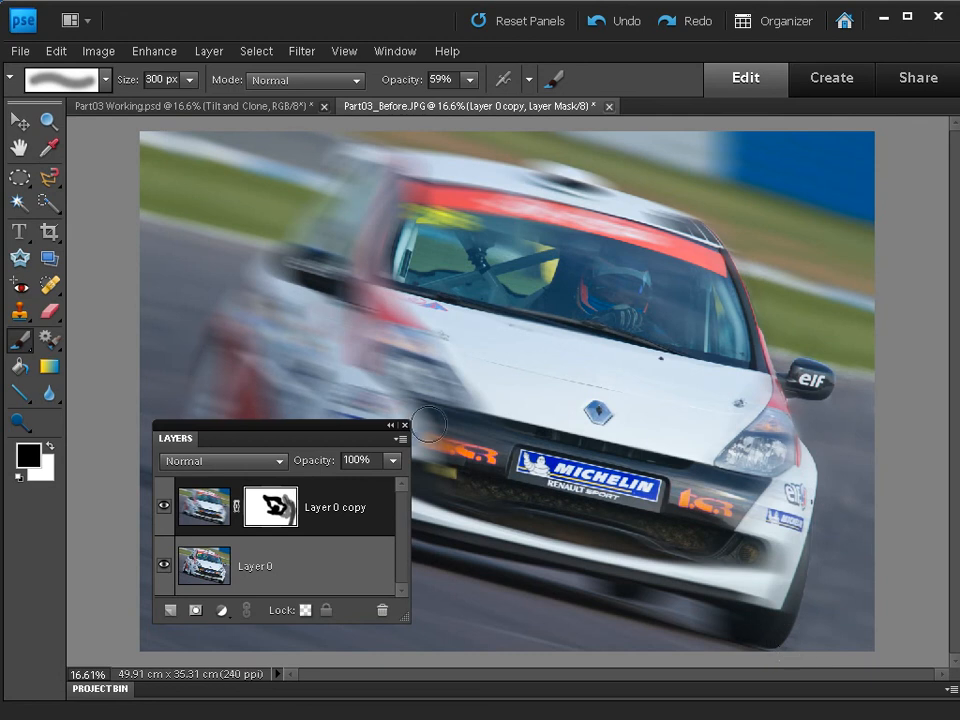
{"action": "mouse_move", "coordinate": [352, 262]}
{"action": "left_mouse_down"}
{"action": "mouse_move", "coordinate": [335, 282]}
{"action": "mouse_move", "coordinate": [302, 285]}
{"action": "mouse_move", "coordinate": [340, 290]}
{"action": "mouse_move", "coordinate": [321, 270]}
{"action": "mouse_move", "coordinate": [358, 288]}
{"action": "left_mouse_up"}
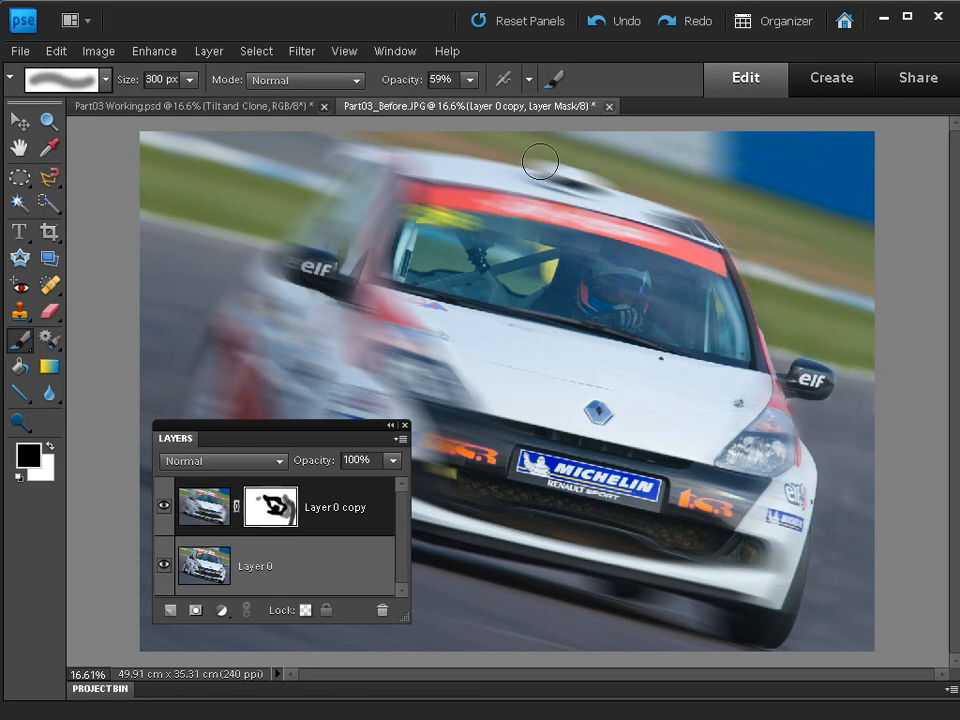
{"action": "left_click_drag", "start_coordinate": [539, 224], "coordinate": [666, 256]}
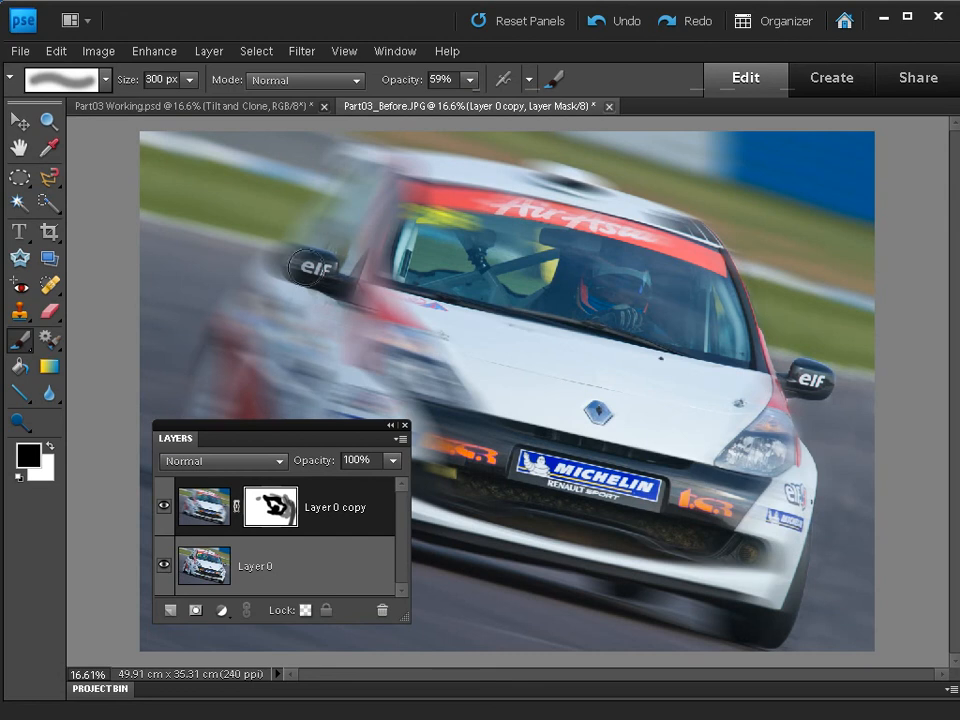
Step: Paint white on the mask to bring the blur back over the left wing mirror, and inspect the mask on its own
{"action": "left_click", "coordinate": [48, 442]}
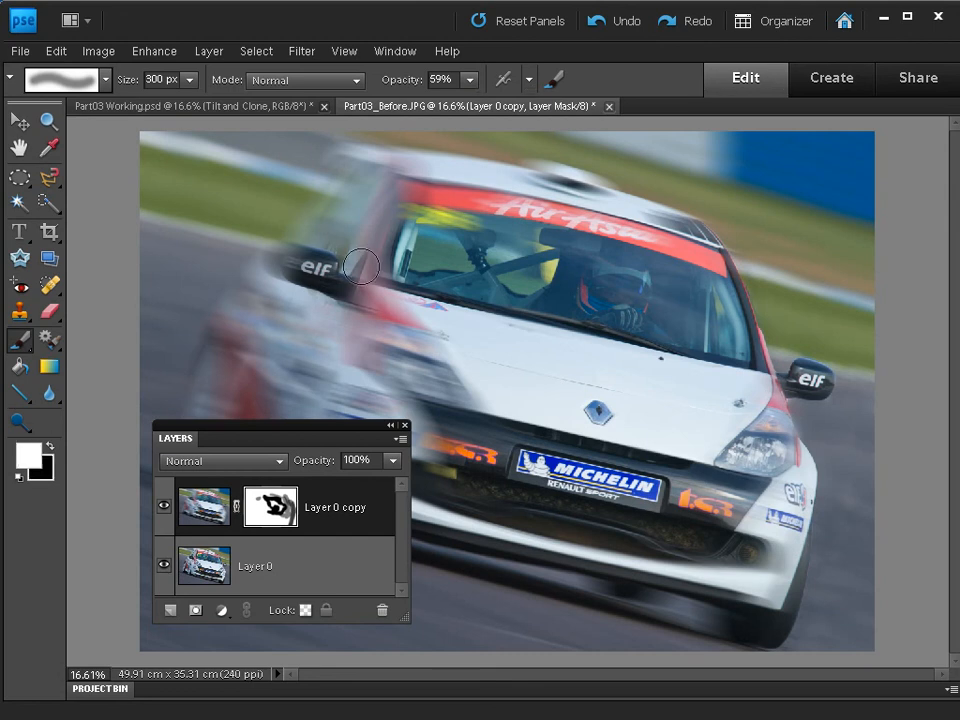
{"action": "mouse_move", "coordinate": [305, 271]}
{"action": "left_mouse_down"}
{"action": "mouse_move", "coordinate": [296, 272]}
{"action": "mouse_move", "coordinate": [297, 259]}
{"action": "mouse_move", "coordinate": [321, 285]}
{"action": "mouse_move", "coordinate": [292, 271]}
{"action": "mouse_move", "coordinate": [324, 324]}
{"action": "mouse_move", "coordinate": [344, 318]}
{"action": "left_mouse_up"}
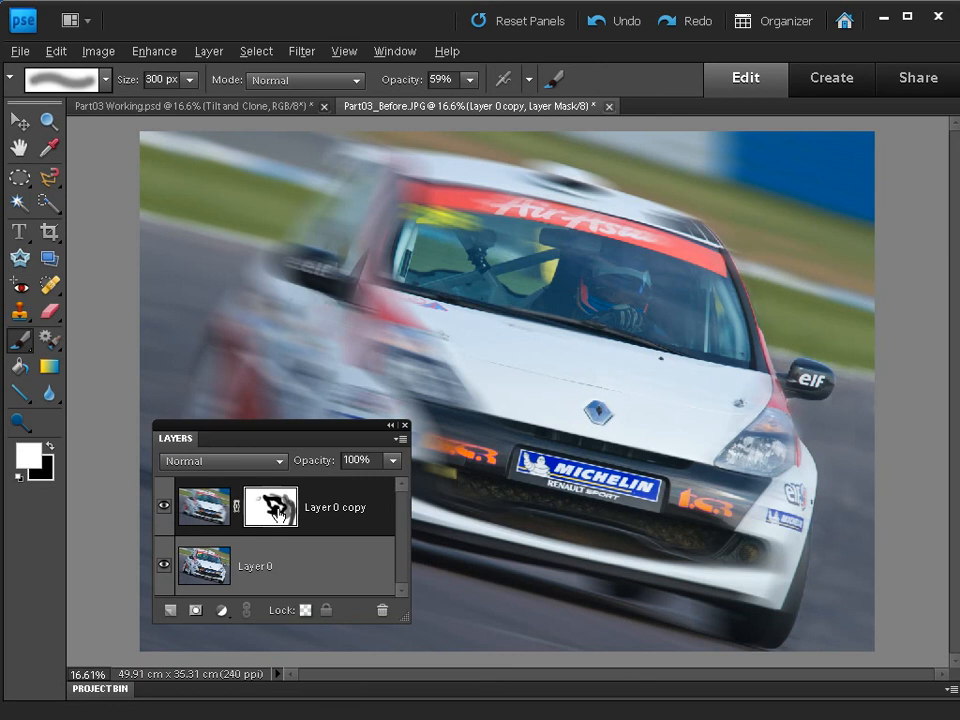
{"action": "left_click", "coordinate": [282, 510], "text": "alt"}
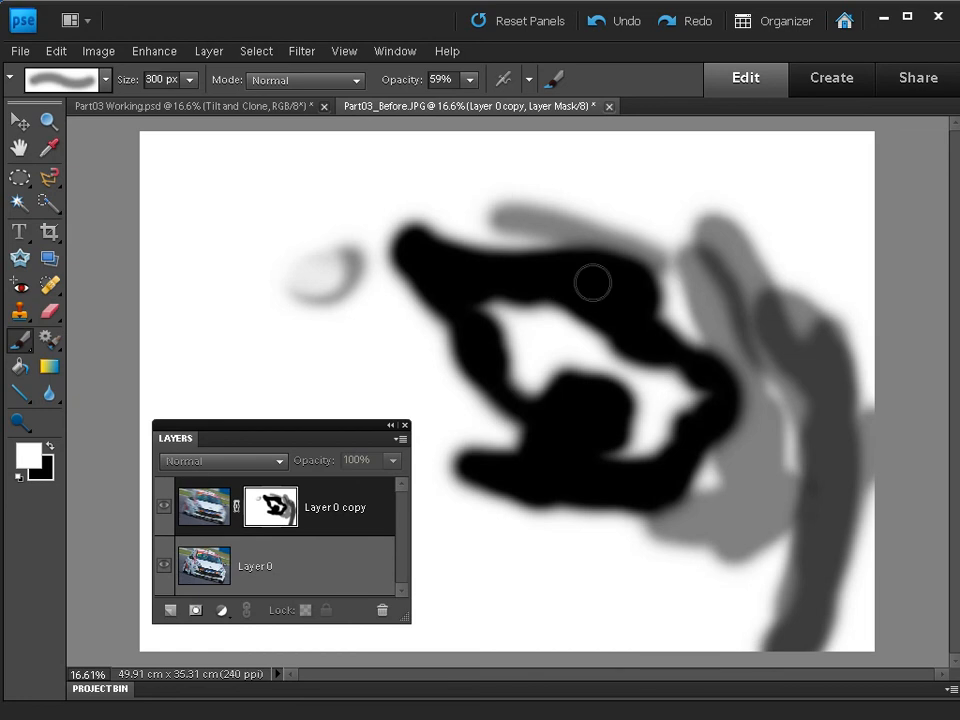
{"action": "left_click", "coordinate": [197, 504]}
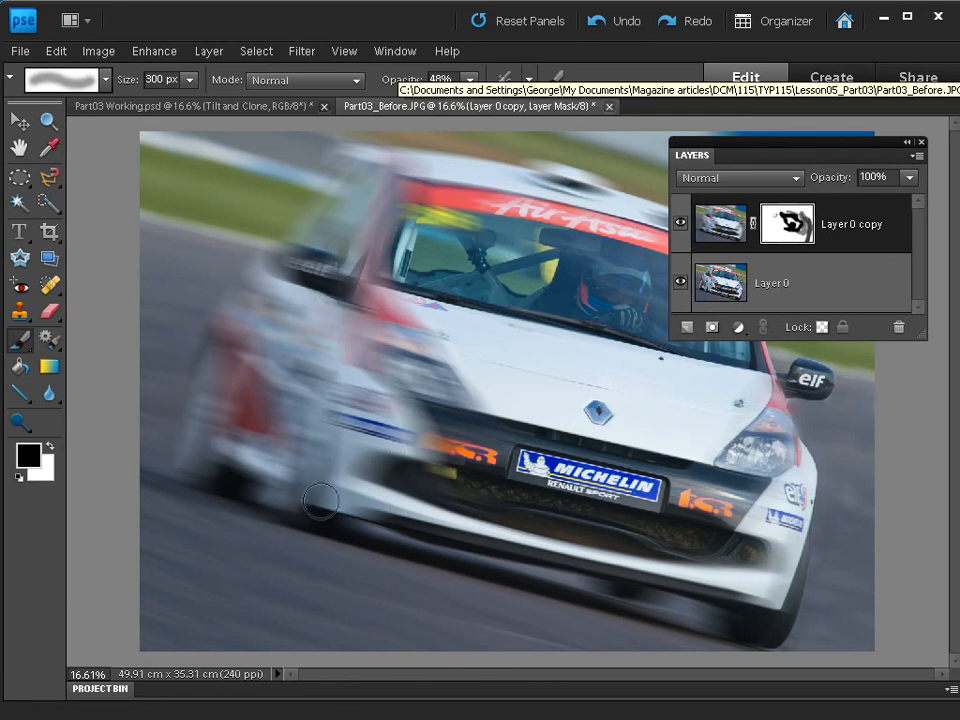
Step: Paint black at 48% opacity on the mask over the left front wheel and adjacent bumper, and switch to the Elliptical Marquee tool
{"action": "mouse_move", "coordinate": [320, 500]}
{"action": "left_mouse_down"}
{"action": "mouse_move", "coordinate": [315, 398]}
{"action": "mouse_move", "coordinate": [295, 439]}
{"action": "mouse_move", "coordinate": [299, 479]}
{"action": "mouse_move", "coordinate": [319, 479]}
{"action": "mouse_move", "coordinate": [343, 410]}
{"action": "mouse_move", "coordinate": [291, 441]}
{"action": "left_mouse_up"}
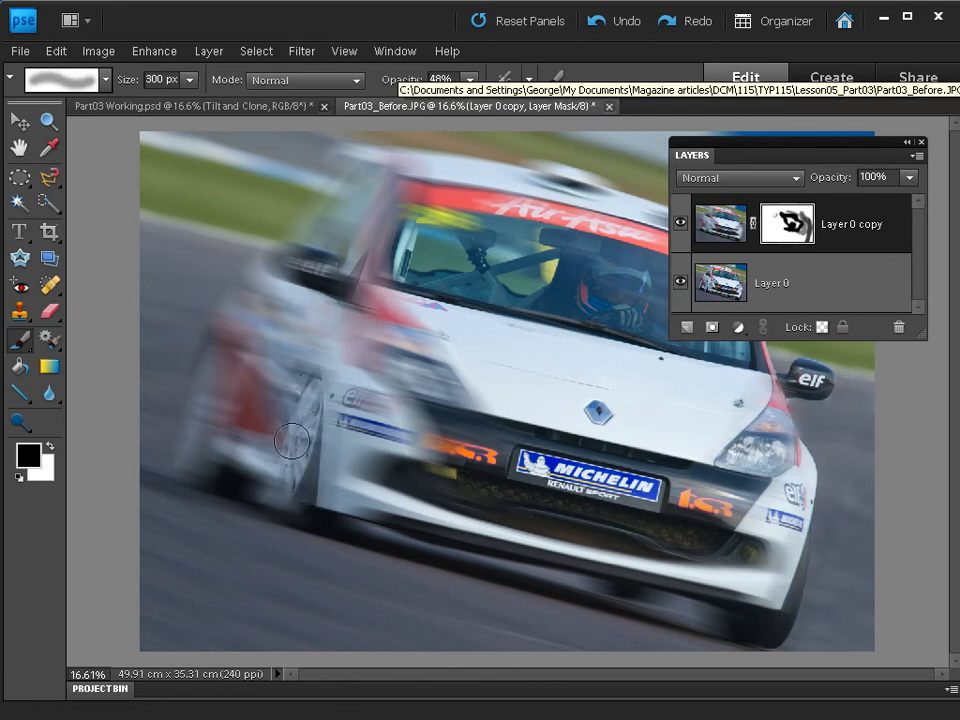
{"action": "key", "text": "m"}
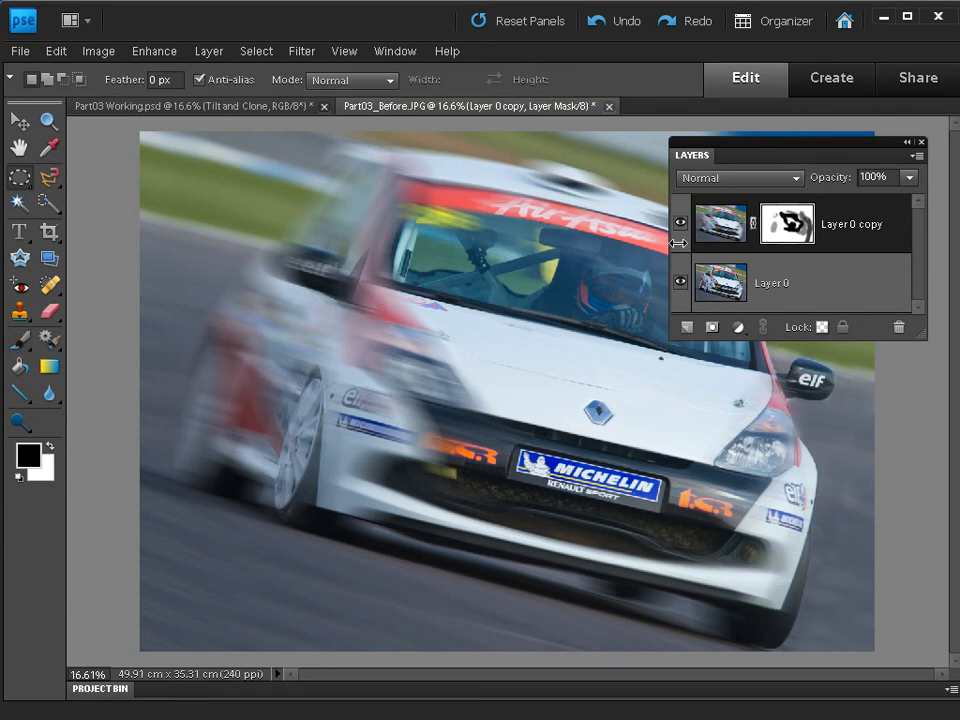
Step: On Layer 0, draw an elliptical selection around the left front wheel and rotate the selection 15.4° to match the wheel's tilt
{"action": "left_click", "coordinate": [716, 287]}
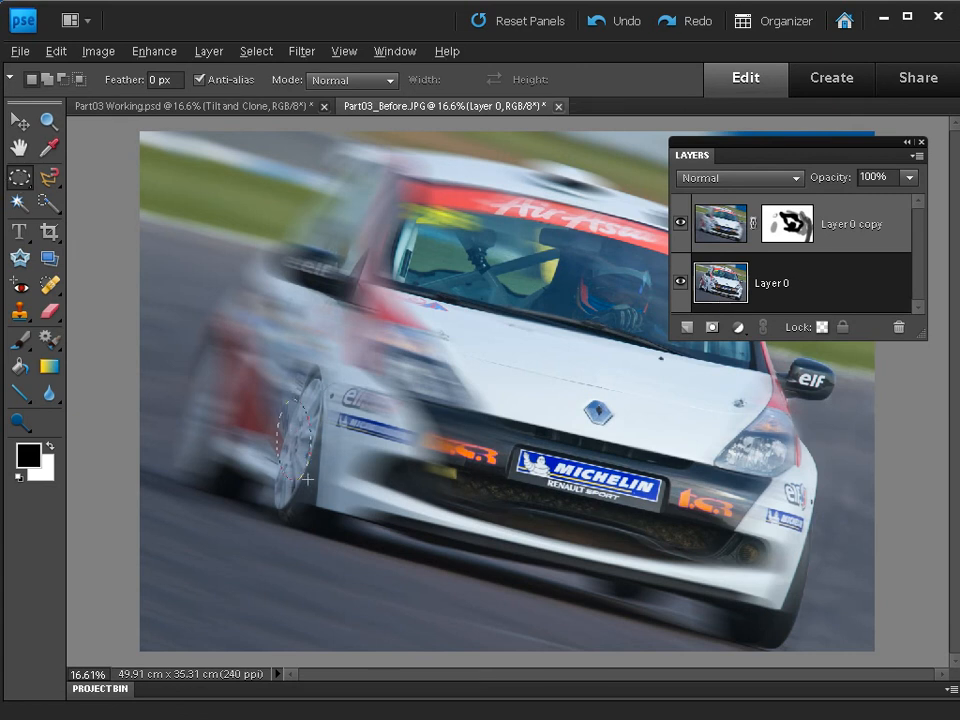
{"action": "left_click_drag", "start_coordinate": [307, 480], "coordinate": [313, 520]}
{"action": "left_click", "coordinate": [256, 51]}
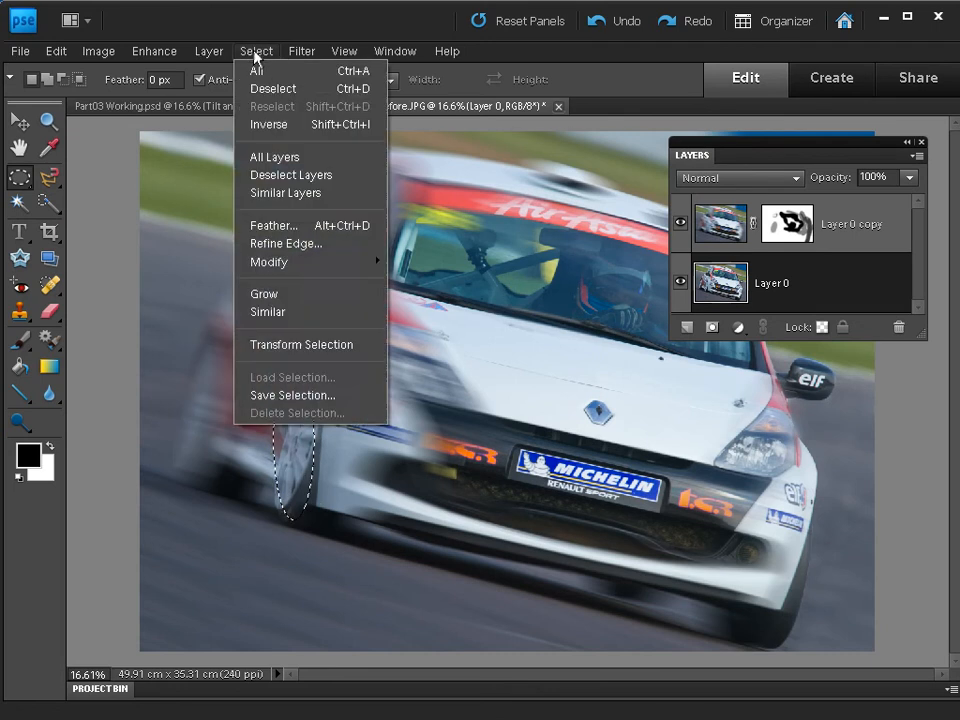
{"action": "left_click", "coordinate": [309, 343]}
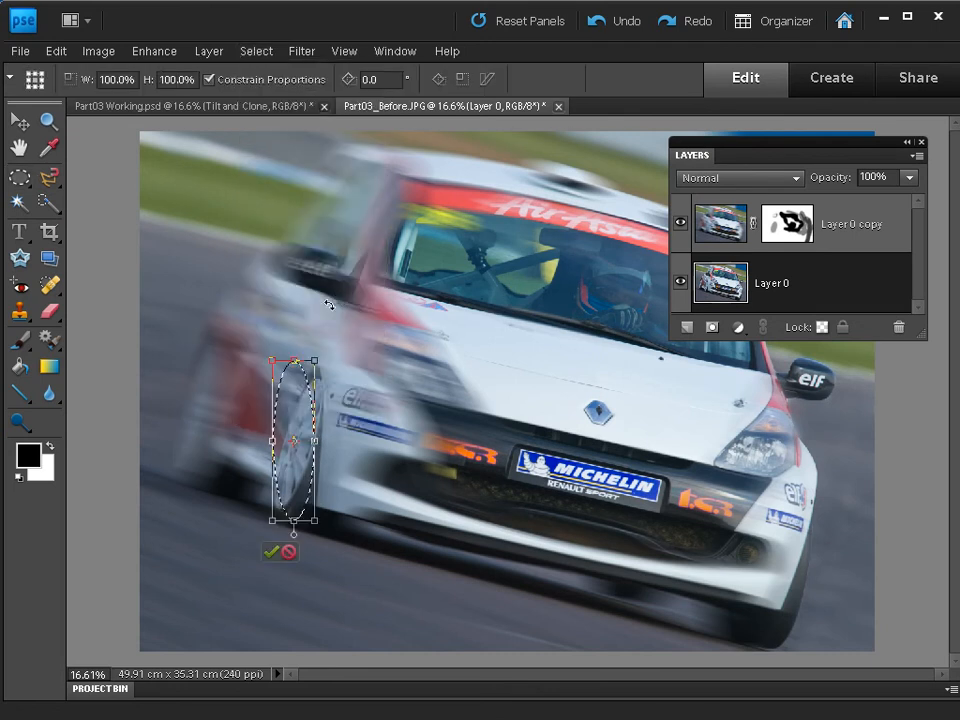
{"action": "left_click_drag", "start_coordinate": [328, 300], "coordinate": [355, 326]}
{"action": "left_click_drag", "start_coordinate": [285, 471], "coordinate": [287, 468]}
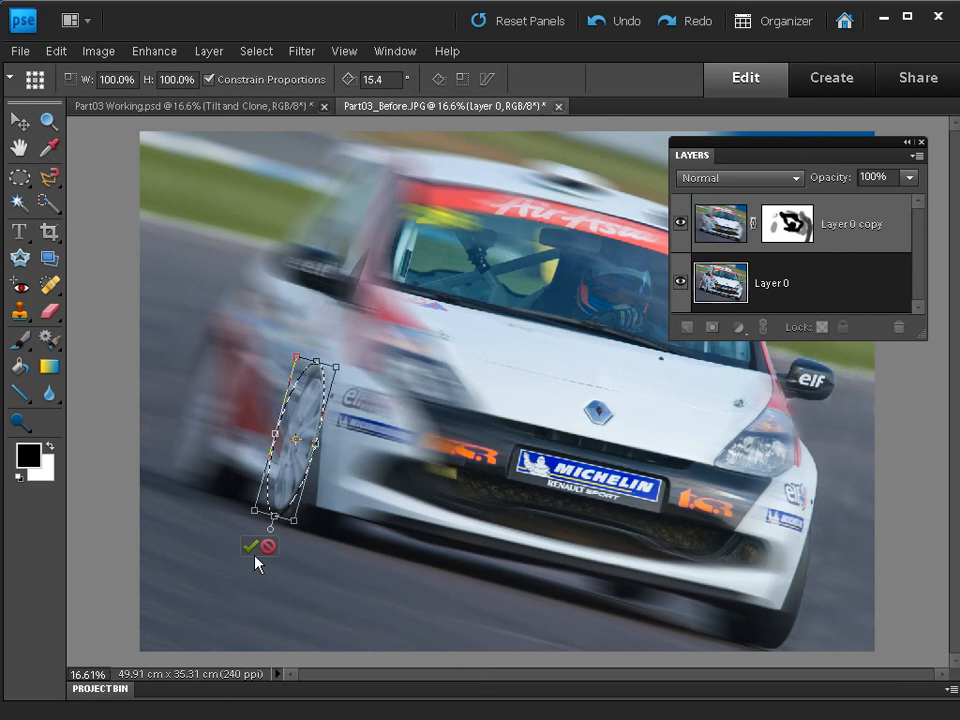
{"action": "left_click", "coordinate": [250, 546]}
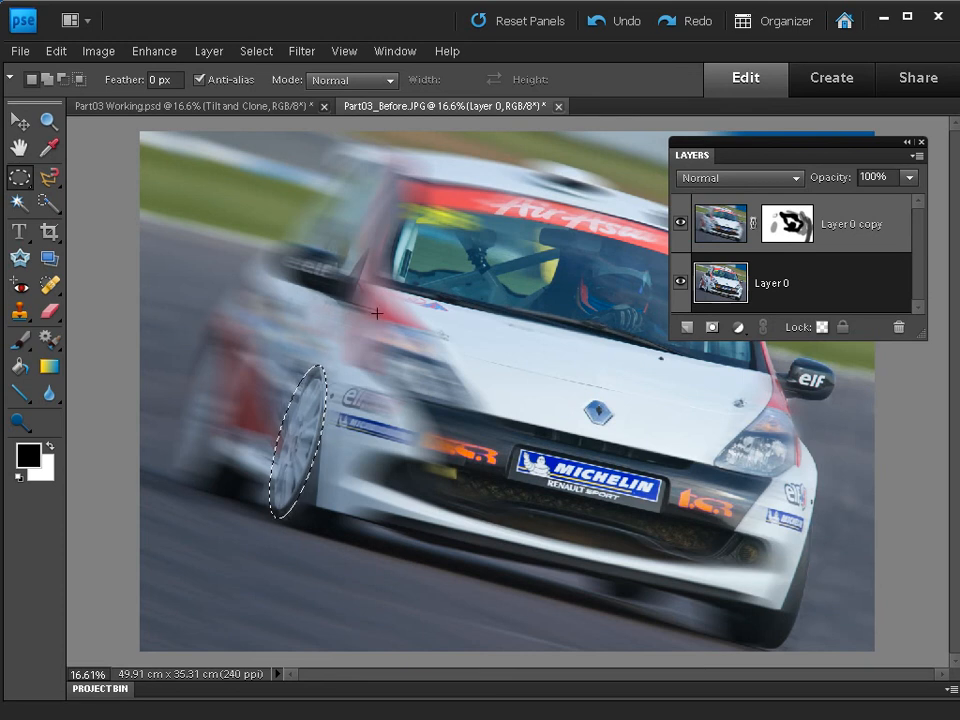
Step: Apply a Radial Blur to the selected wheel with amount 10, Spin method and Good quality, and clear the selection
{"action": "left_click", "coordinate": [301, 52]}
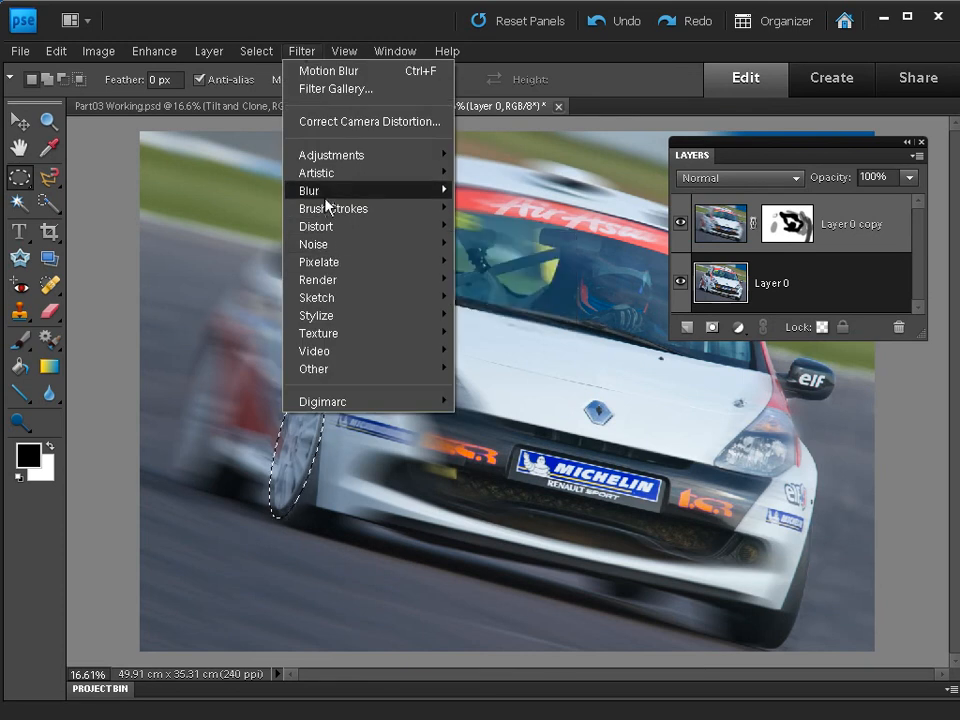
{"action": "mouse_move", "coordinate": [350, 196]}
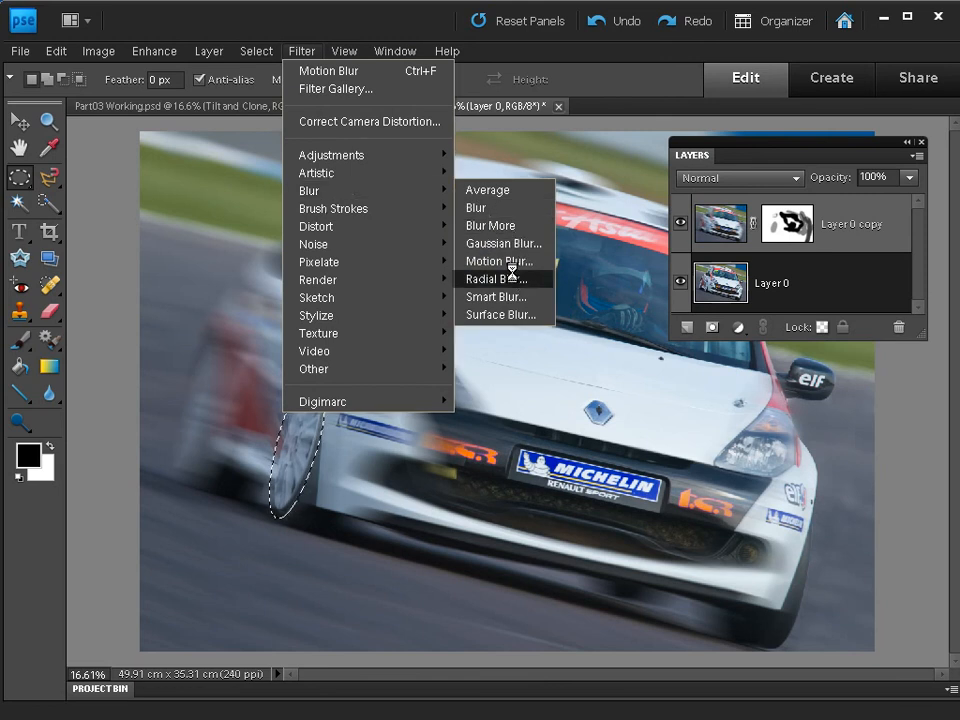
{"action": "left_click", "coordinate": [505, 279]}
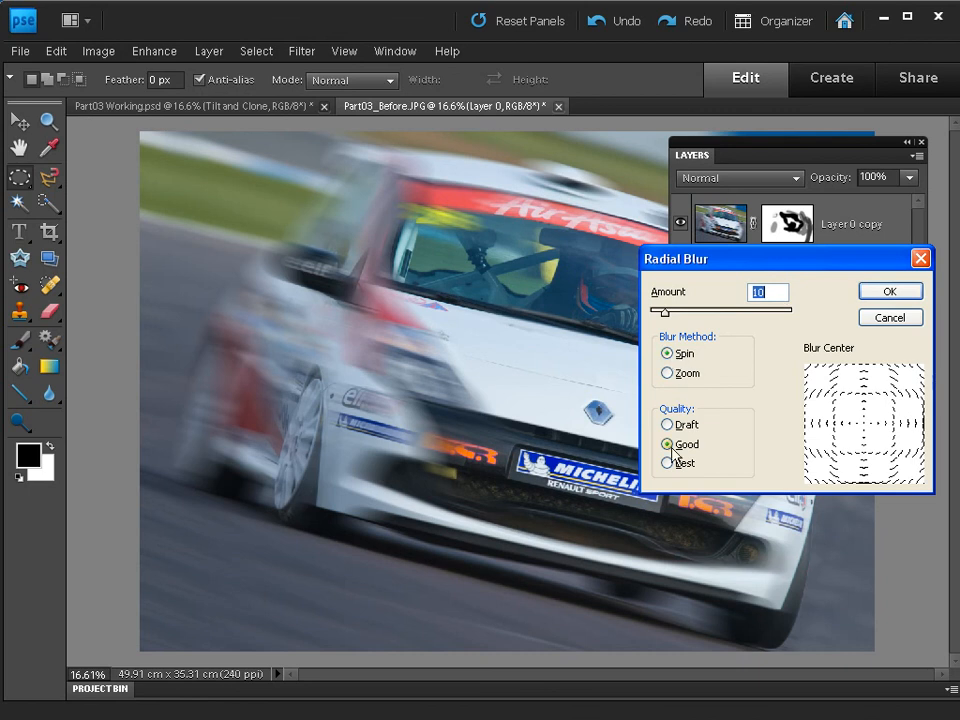
{"action": "left_click", "coordinate": [888, 291]}
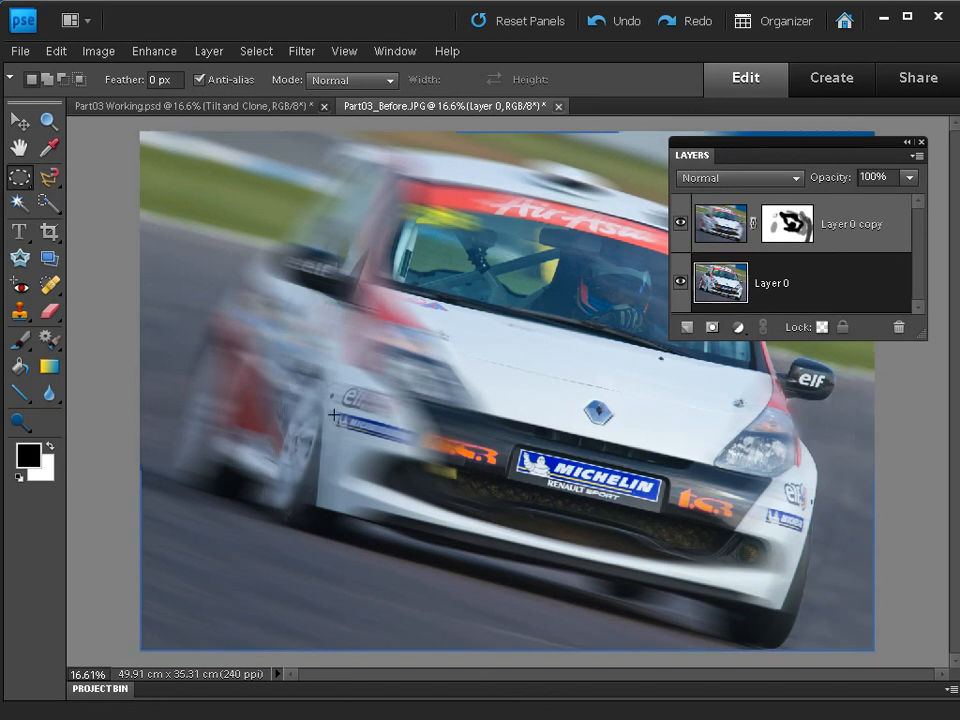
{"action": "left_click", "coordinate": [333, 414]}
Step: Lower the opacity of the blurred Layer 0 copy to 85%
{"action": "left_click", "coordinate": [713, 224]}
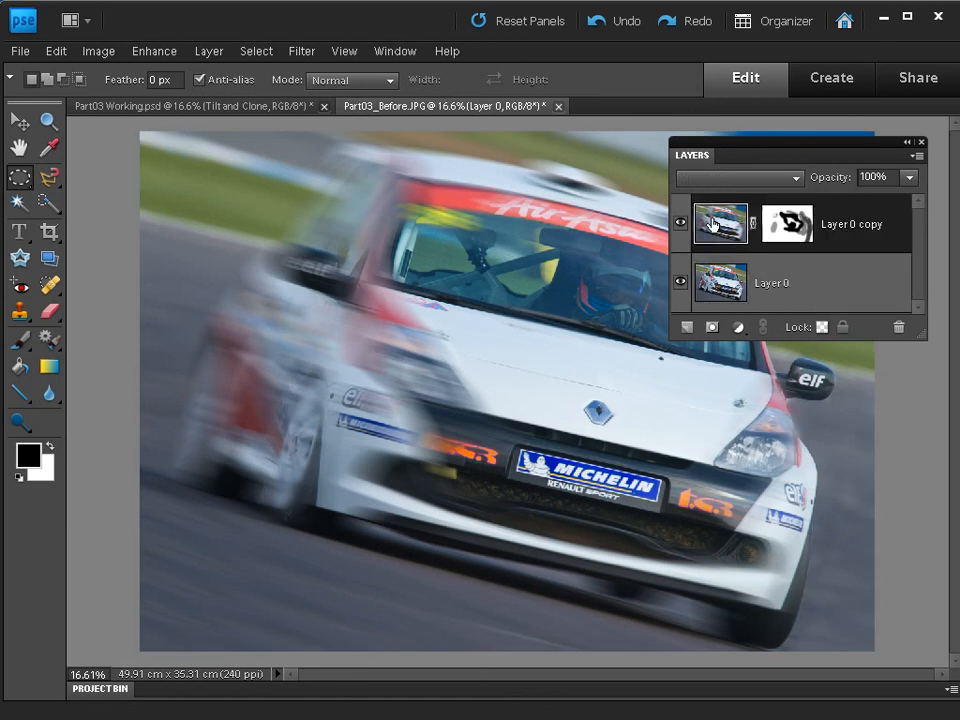
{"action": "left_click_drag", "start_coordinate": [826, 185], "coordinate": [809, 185]}
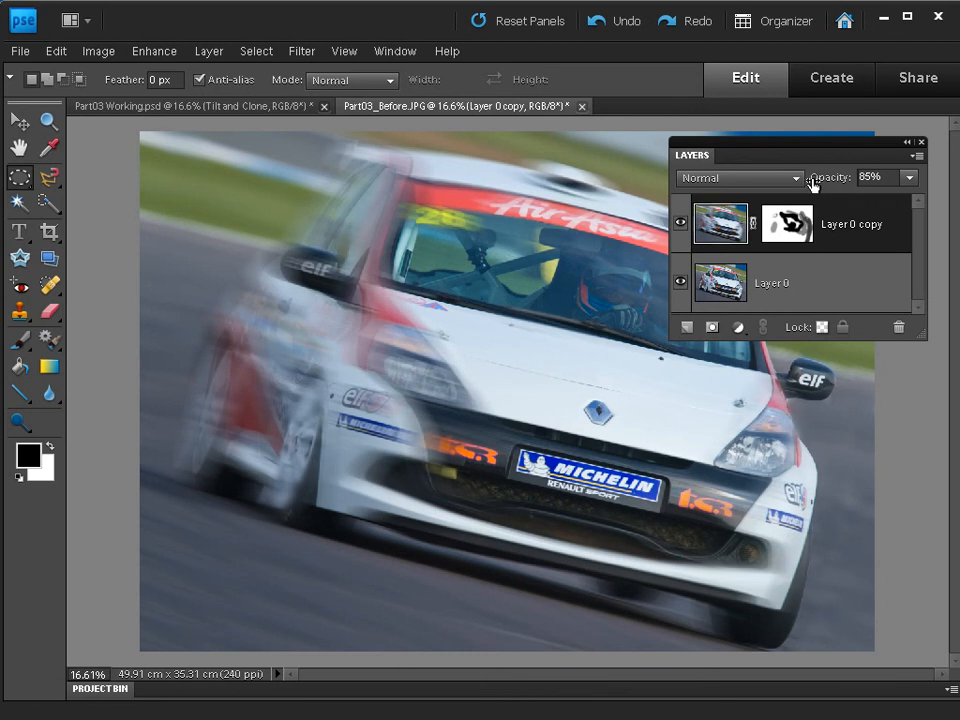